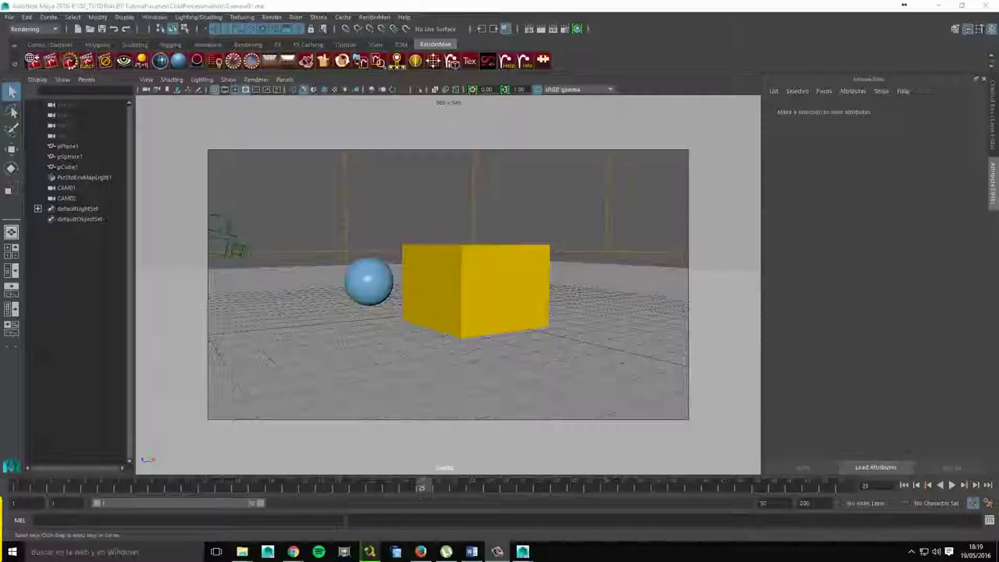
- Select CAM01, look through it in the viewport, and play the animation from frame 1
alt+drag(526, 195, 534, 206)
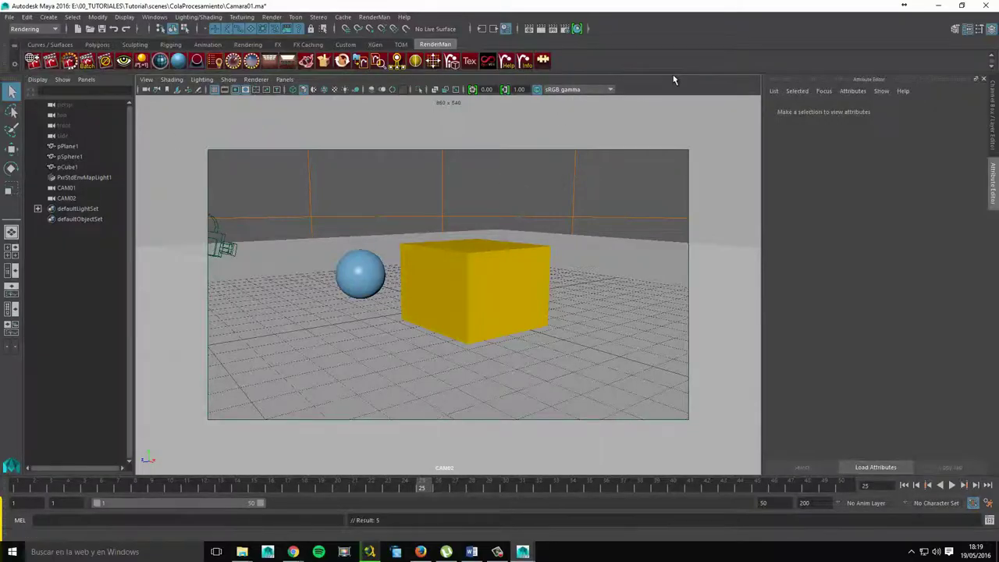
click(70, 198)
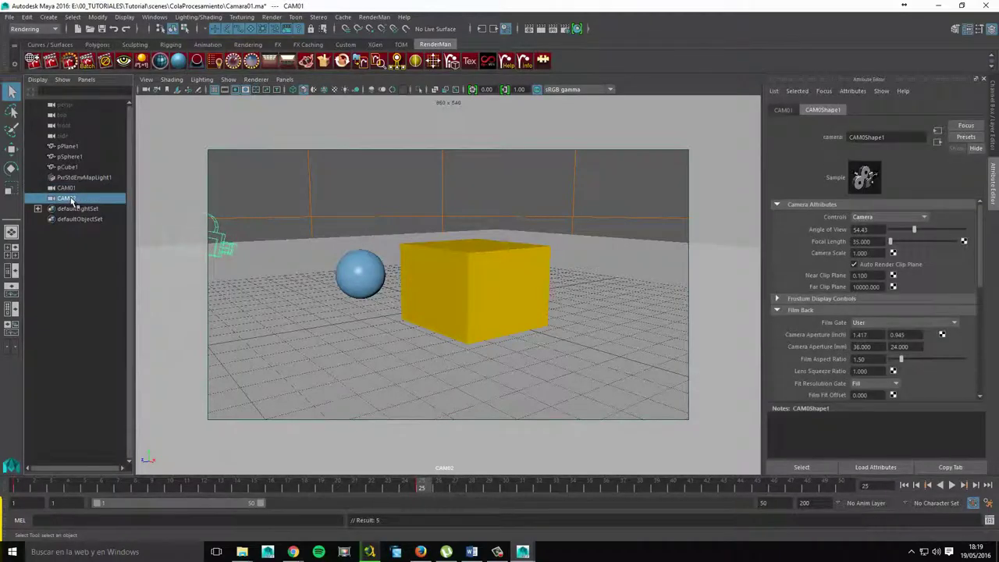
click(70, 189)
click(71, 198)
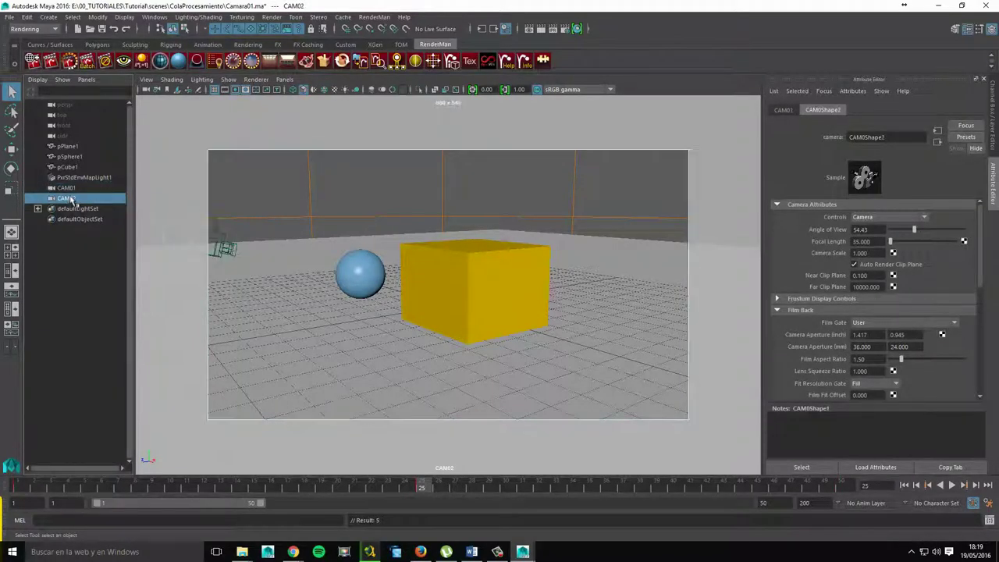
click(66, 189)
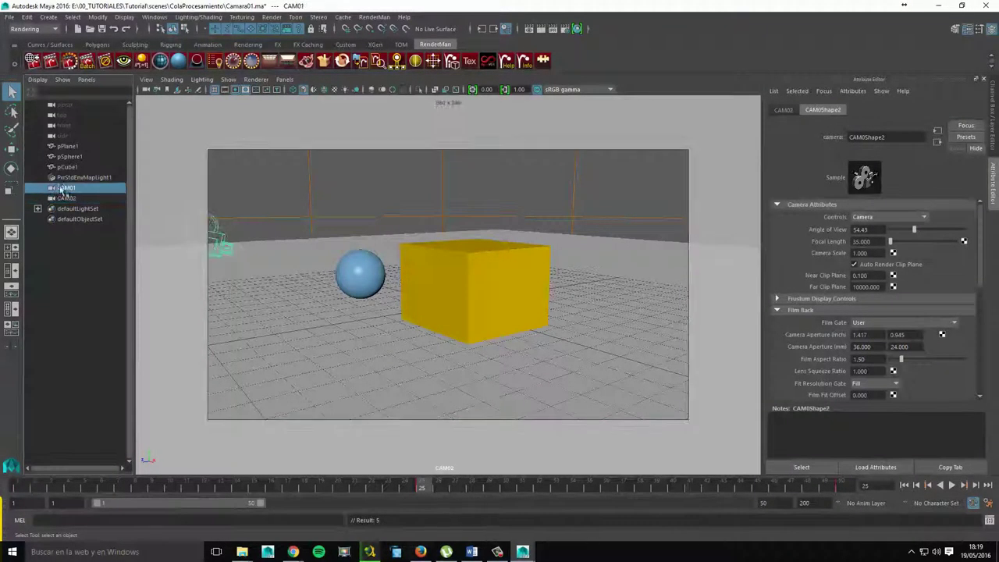
click(284, 80)
click(408, 94)
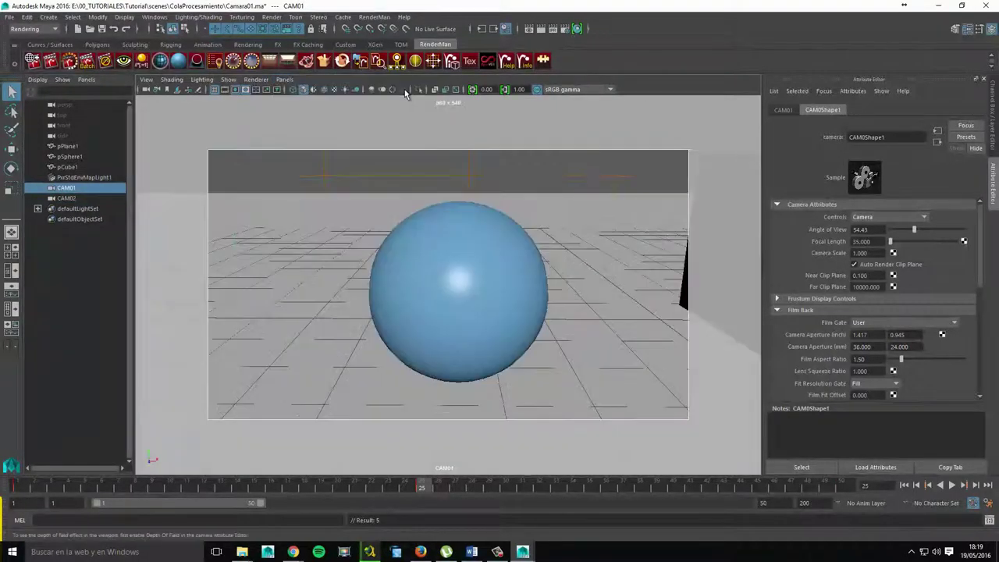
click(18, 488)
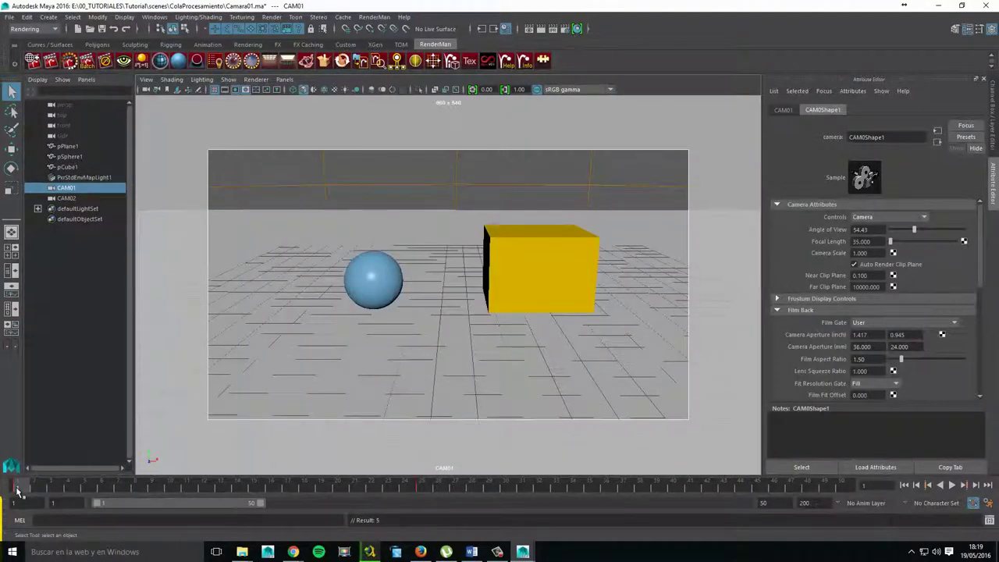
key(alt+v)
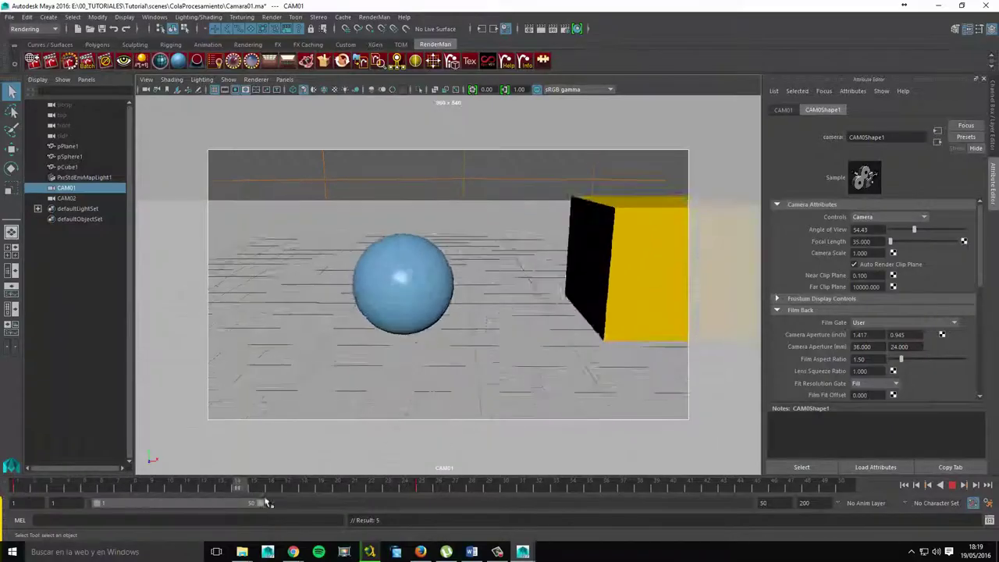
key(alt+v)
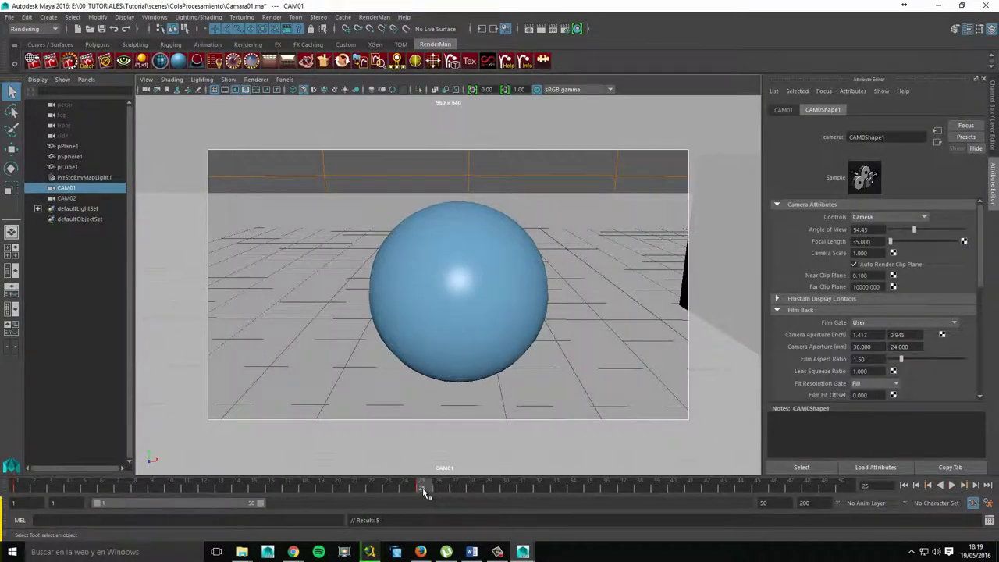
- Look through CAM02, scrub its animation, then rewind to frame 1 and reselect CAM01
click(285, 81)
mouse_move(302, 90)
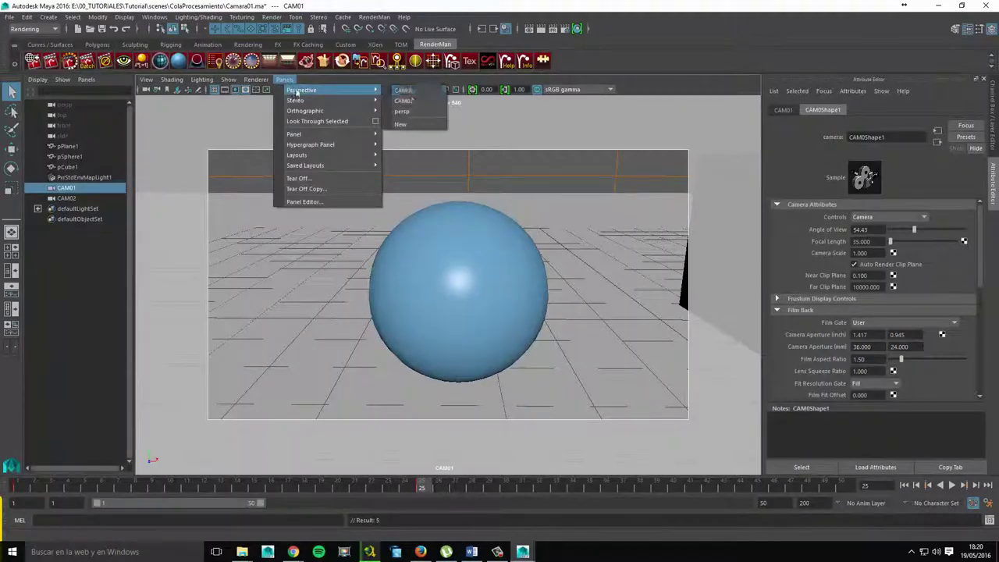
click(422, 104)
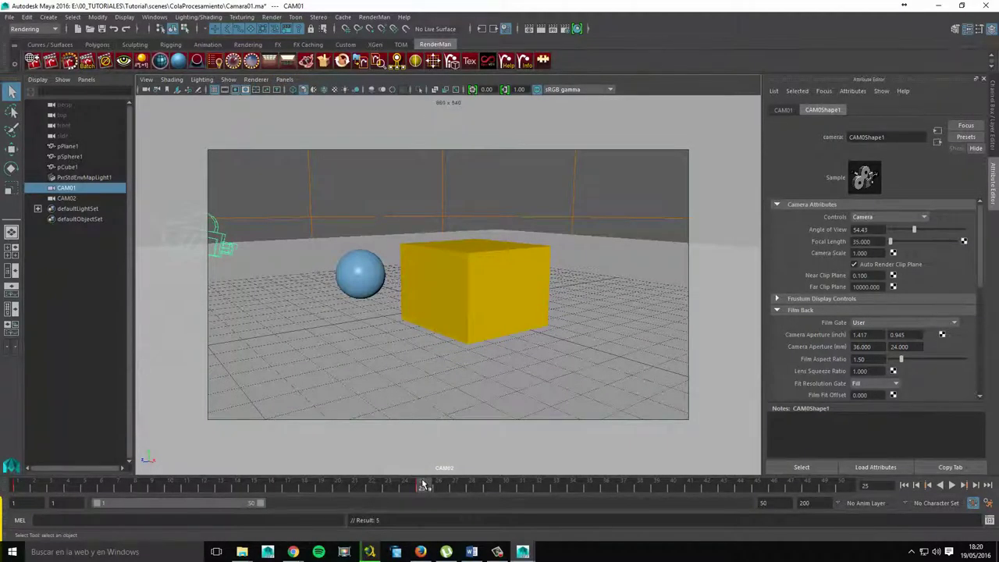
drag(425, 488, 855, 503)
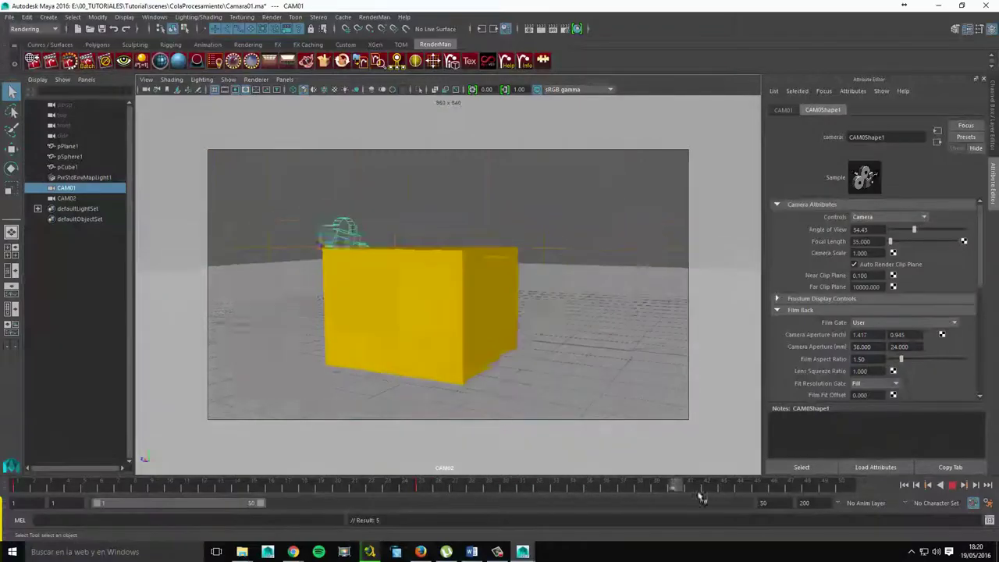
key(Escape)
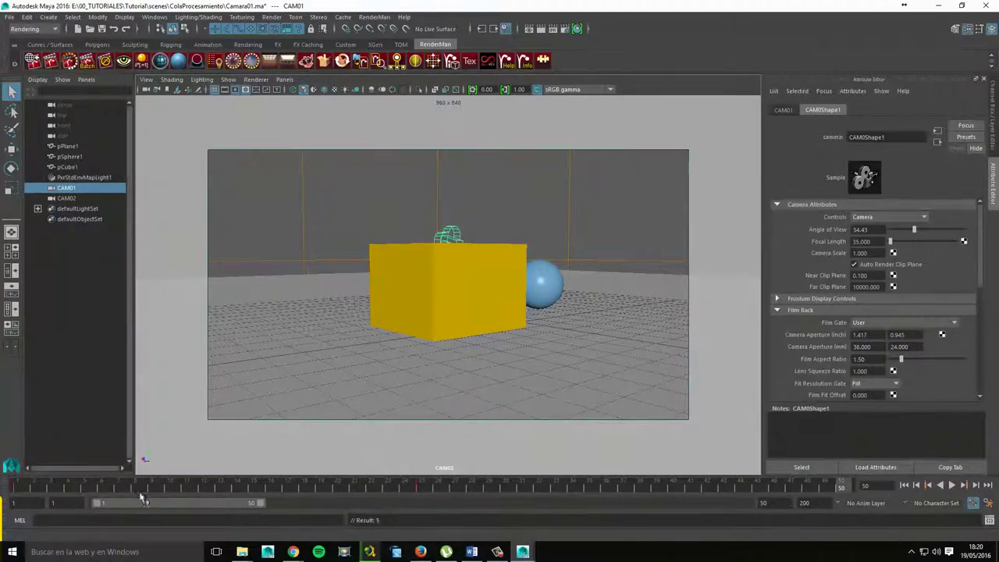
click(65, 199)
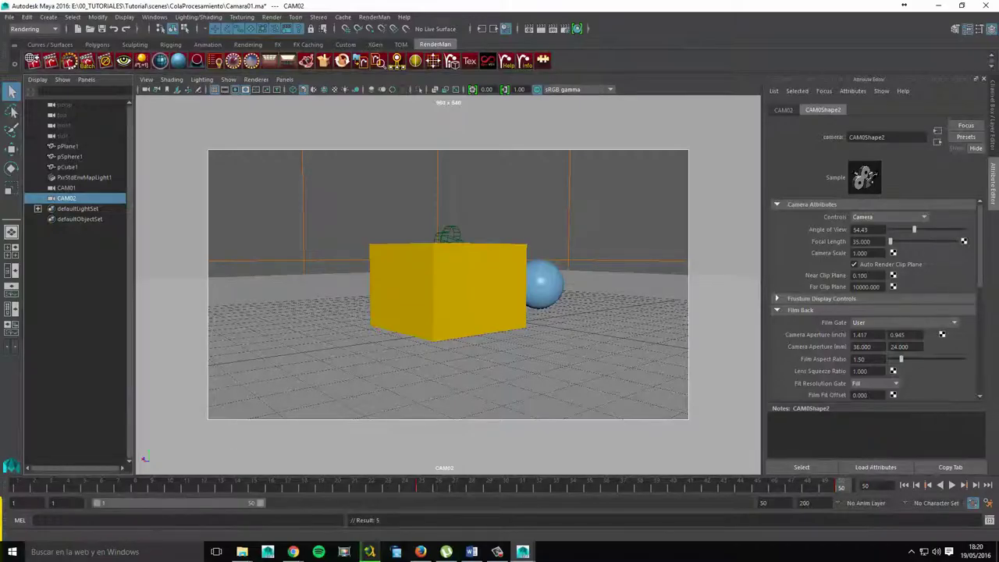
drag(167, 490, 3, 466)
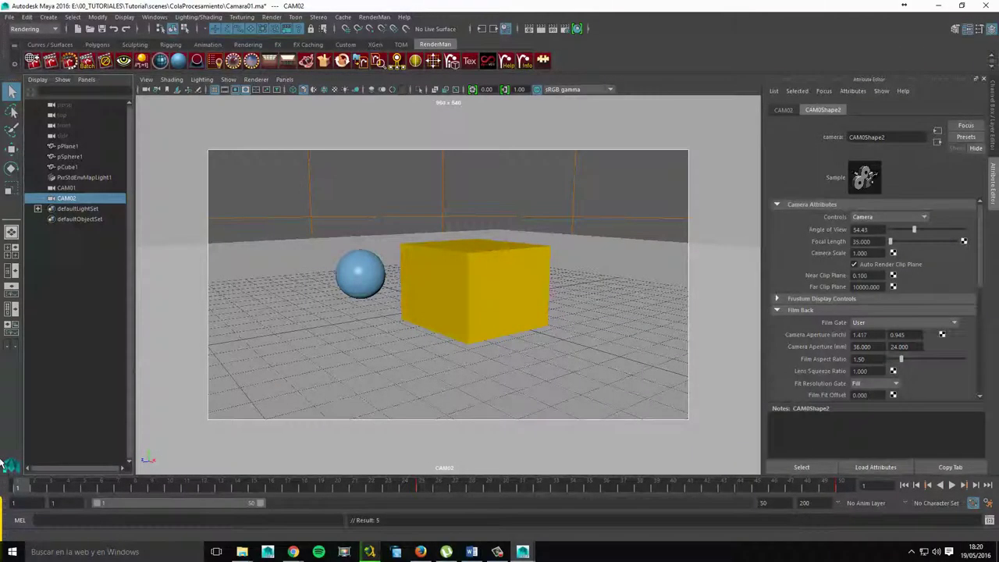
click(62, 188)
- Save the scene over the existing Camara01.ma, confirming Replace, and open Render Settings
click(9, 17)
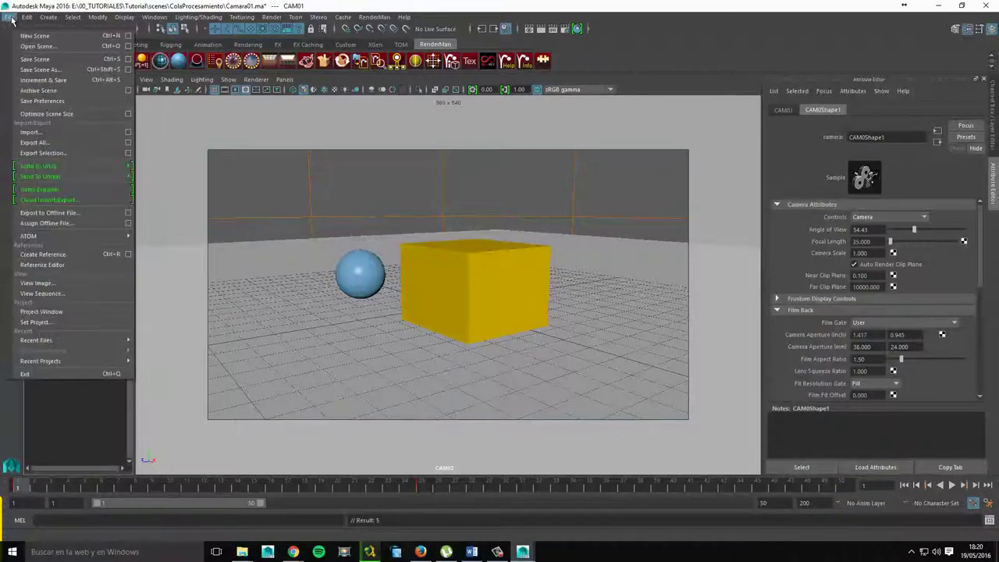
click(41, 70)
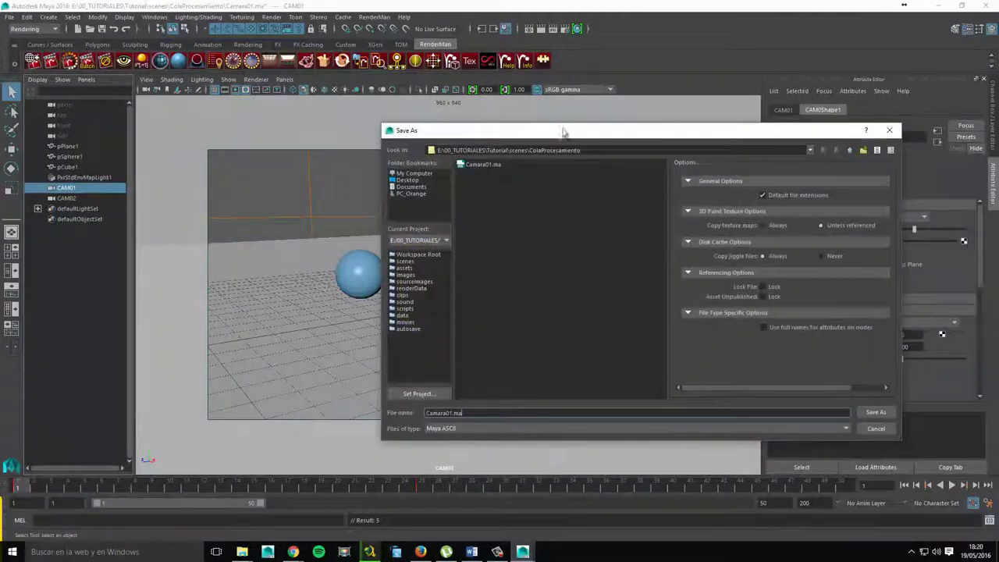
drag(564, 129, 506, 134)
click(425, 168)
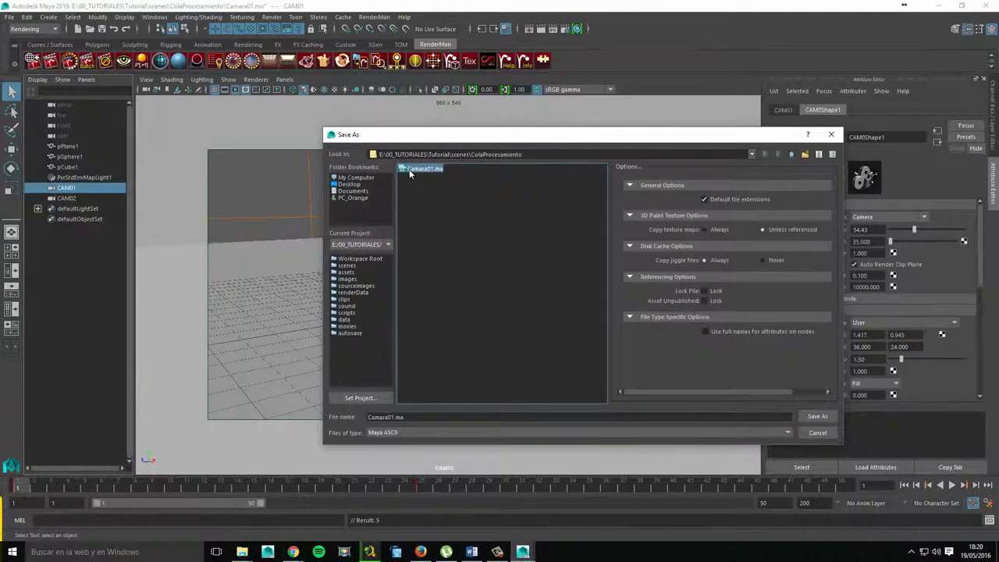
click(817, 416)
click(568, 305)
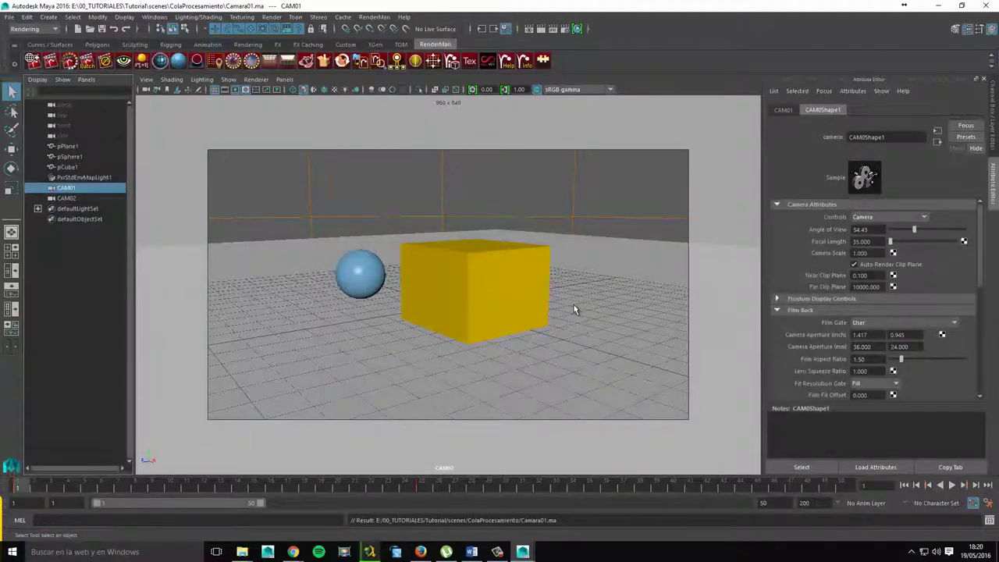
click(562, 29)
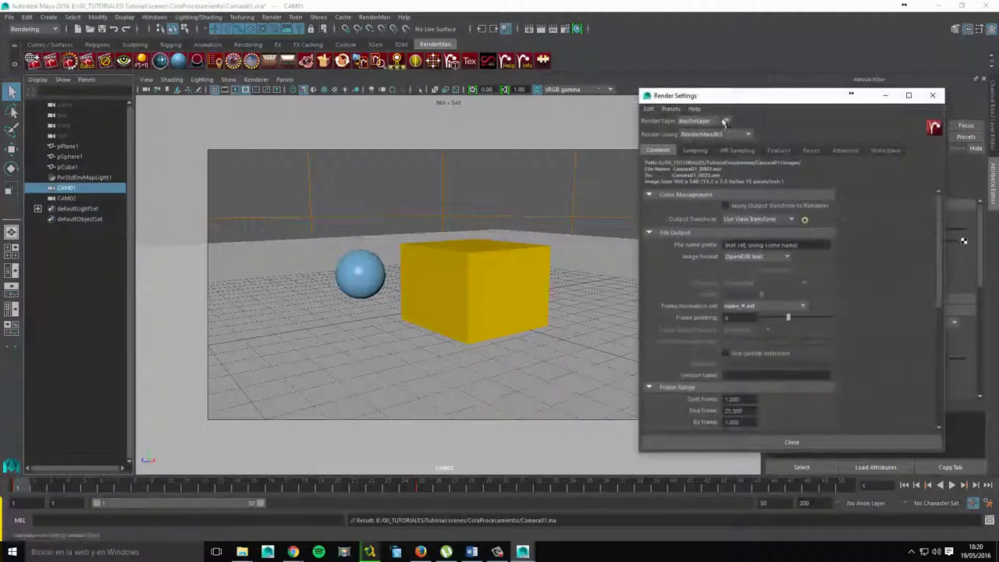
- Set frame naming to name_#.ext, frames 1–25, and keep CAM01 as the renderable camera
drag(727, 100, 587, 93)
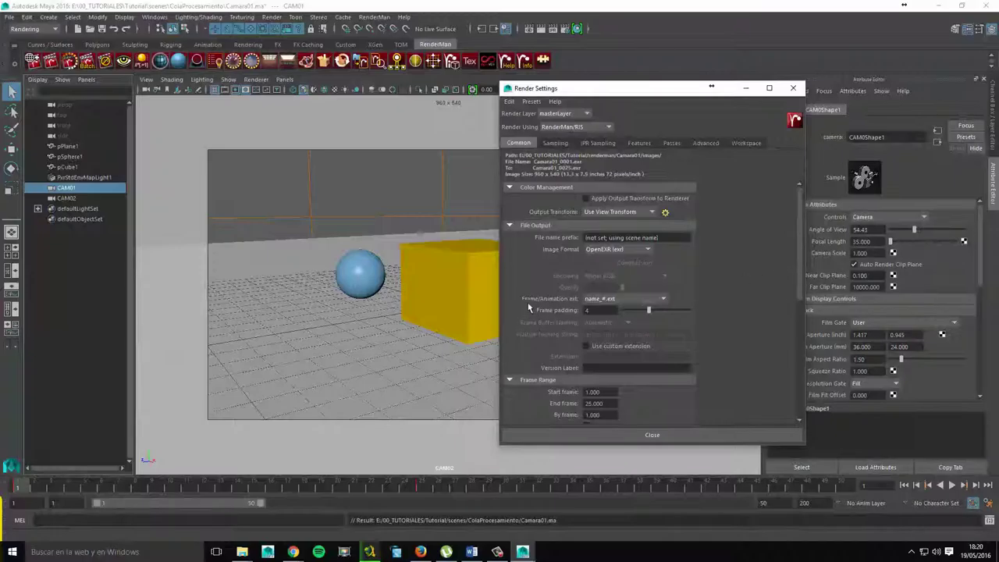
click(598, 299)
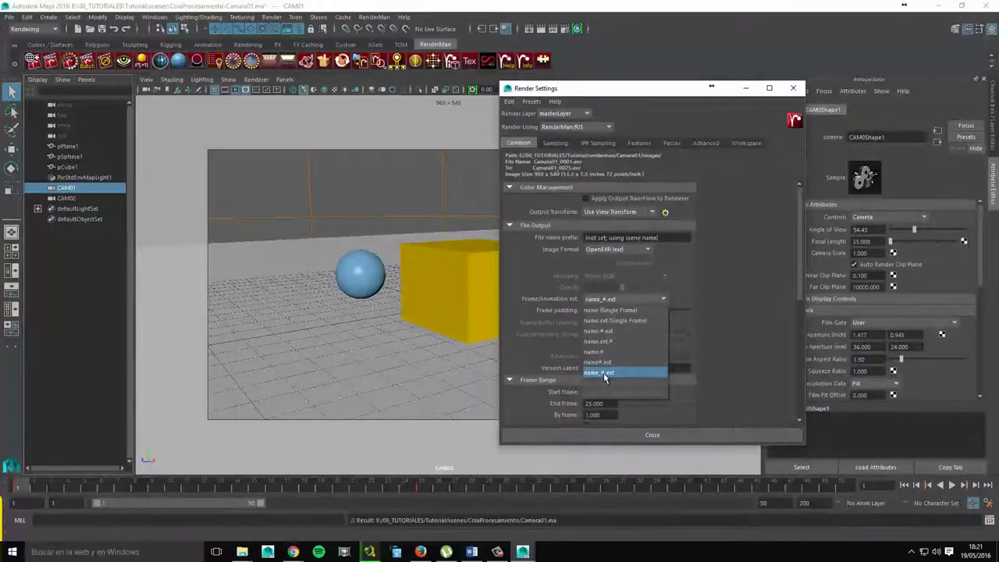
click(604, 373)
scroll(612, 320, down, 3)
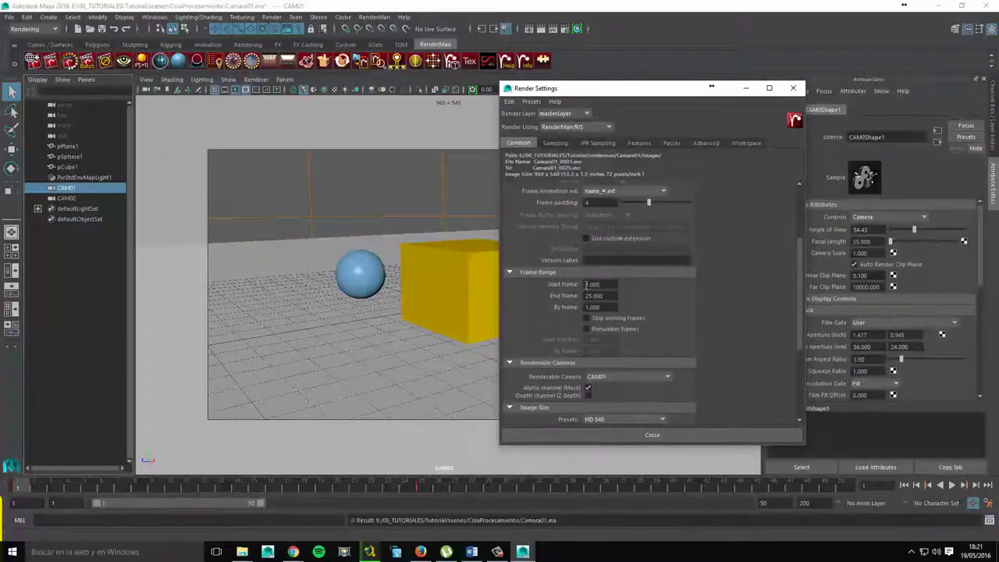
mouse_move(606, 285)
mouse_down()
mouse_move(580, 287)
mouse_move(583, 296)
mouse_up()
drag(799, 255, 787, 287)
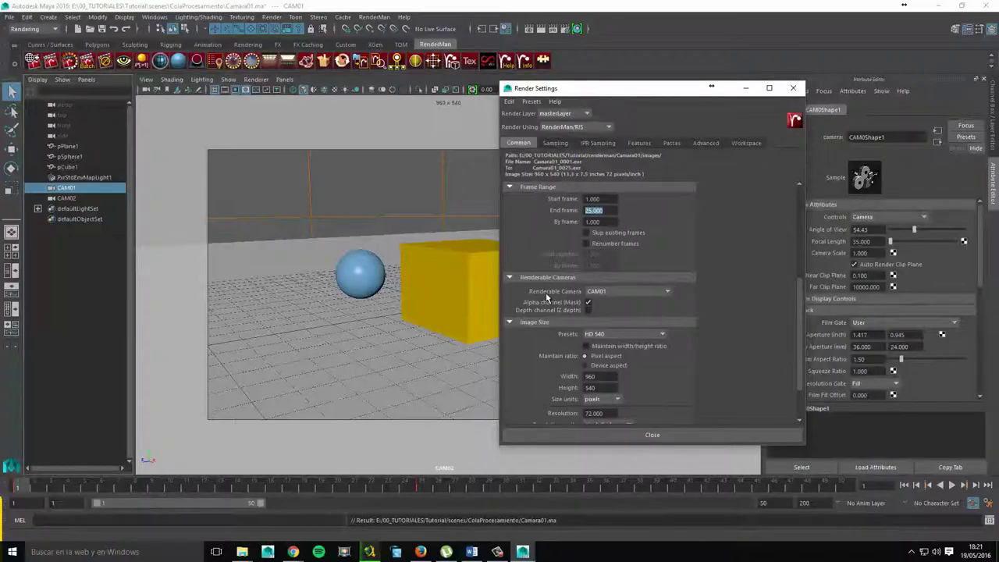
click(631, 291)
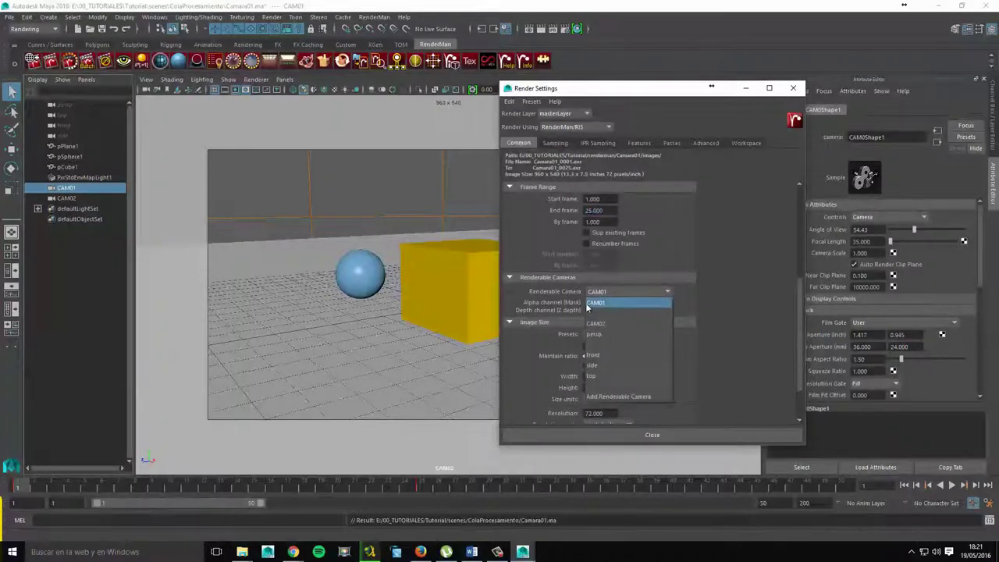
click(600, 304)
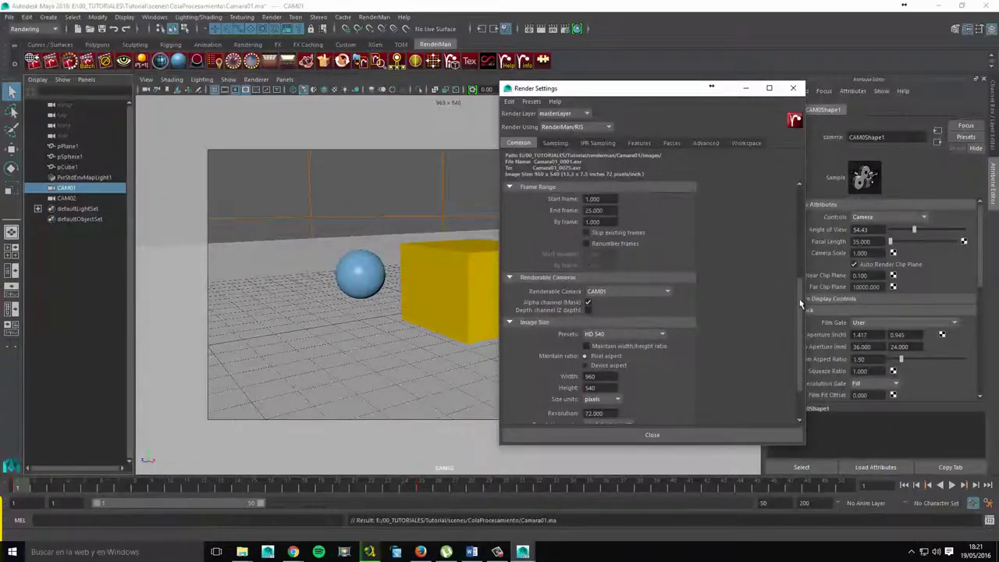
scroll(797, 301, down, 3)
drag(798, 299, 794, 167)
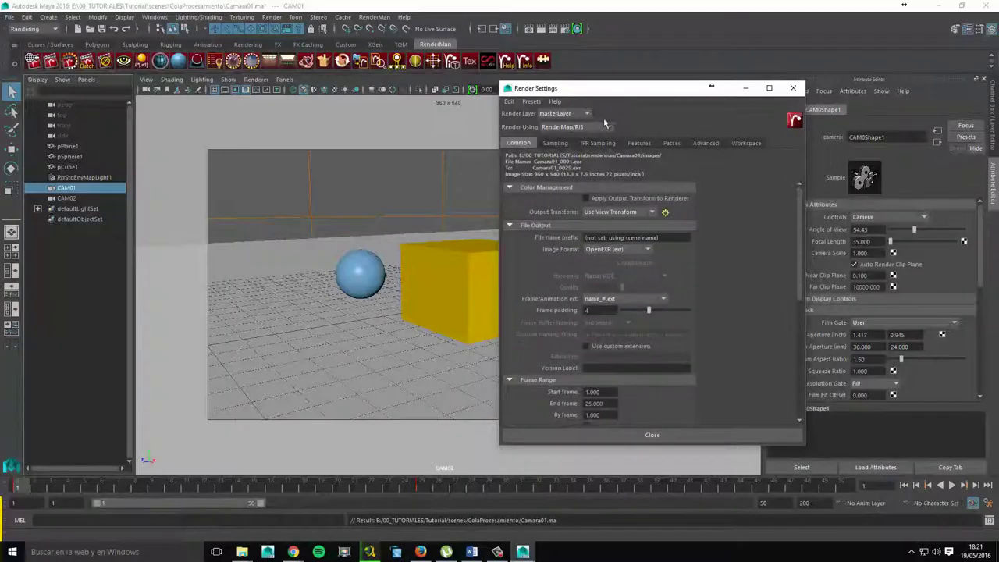
click(99, 30)
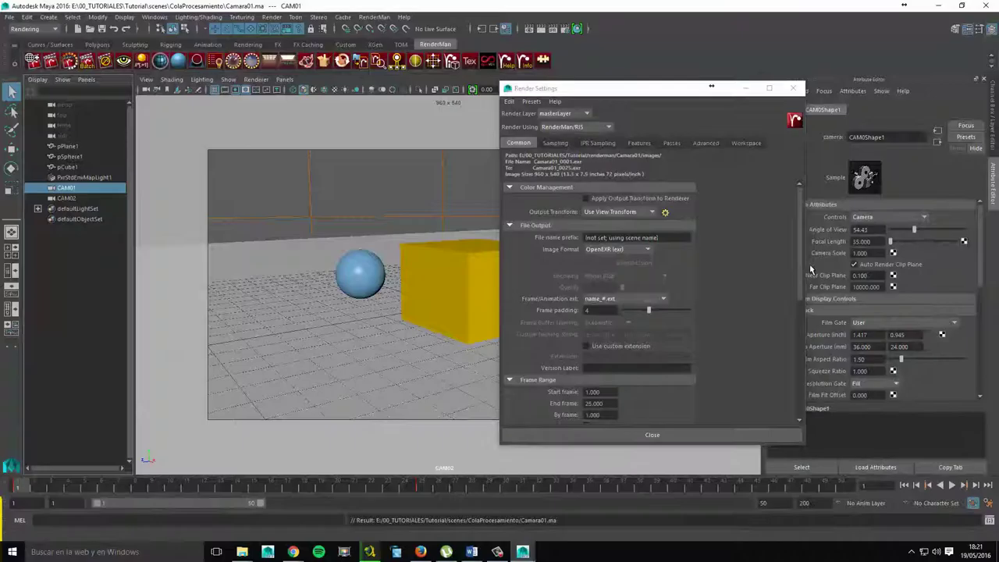
- Save the scene as a new file Camara02.ma and select CAM02 in the Outliner
click(13, 17)
click(12, 19)
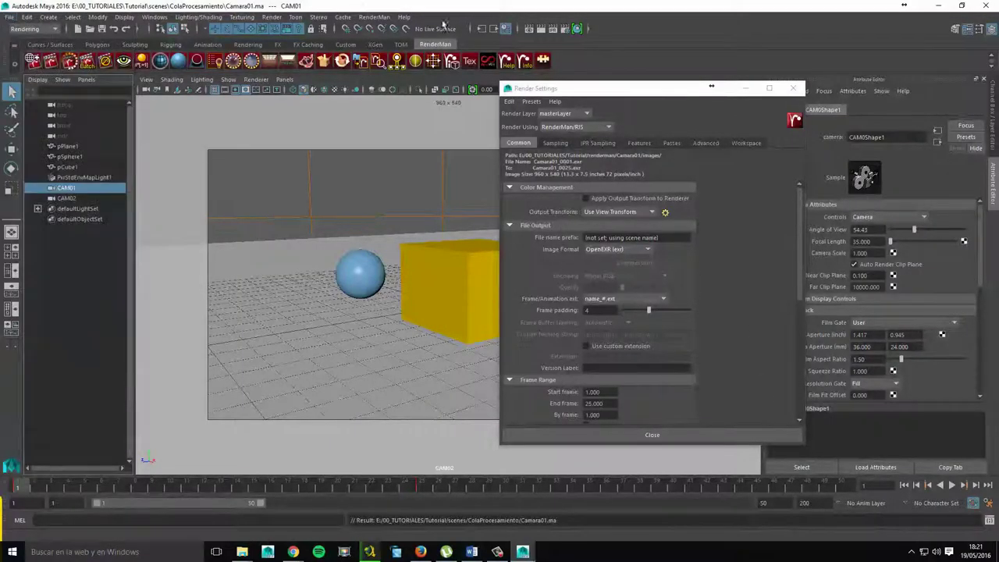
drag(674, 92, 617, 112)
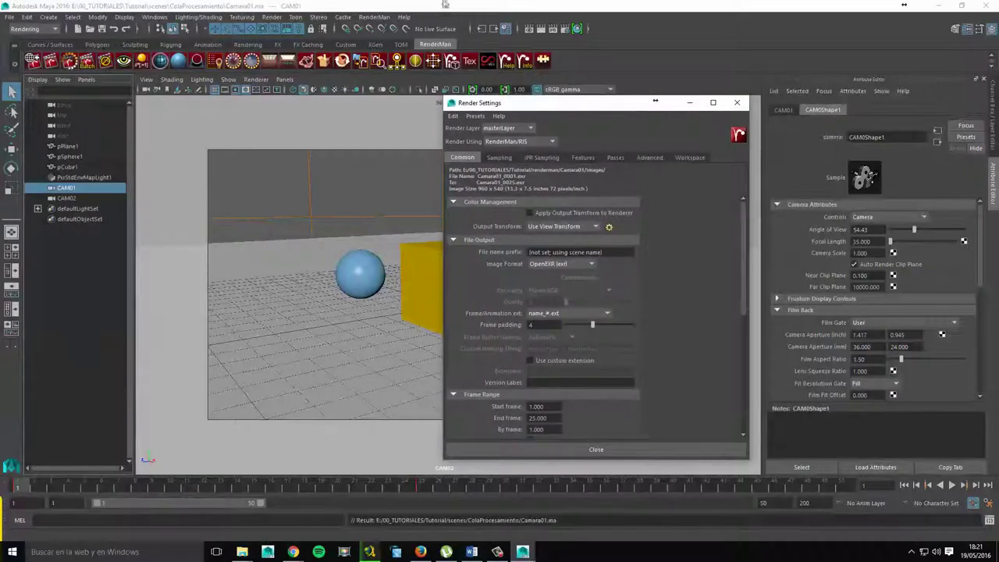
click(368, 11)
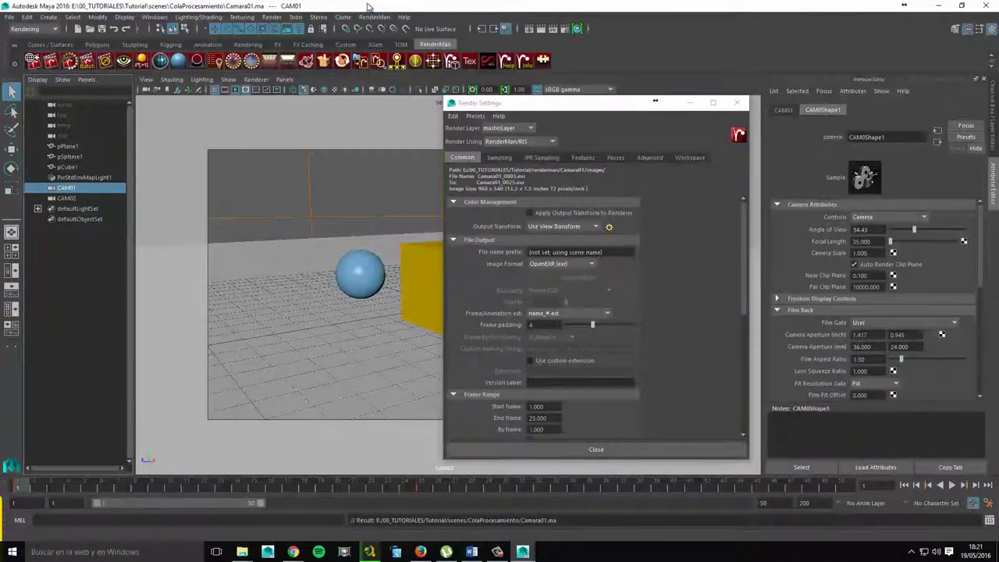
click(9, 17)
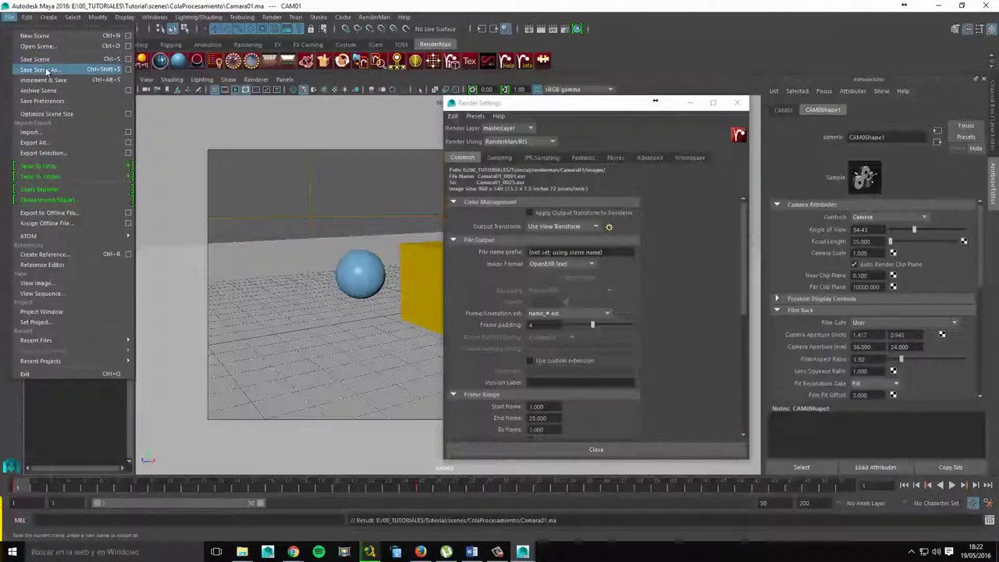
click(48, 70)
text(Camara02.ma)
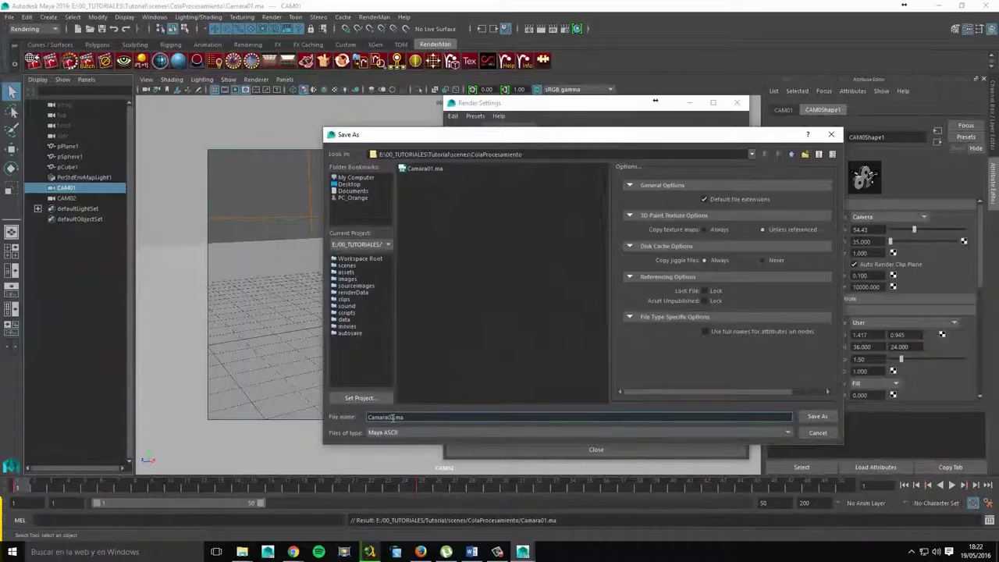
click(817, 416)
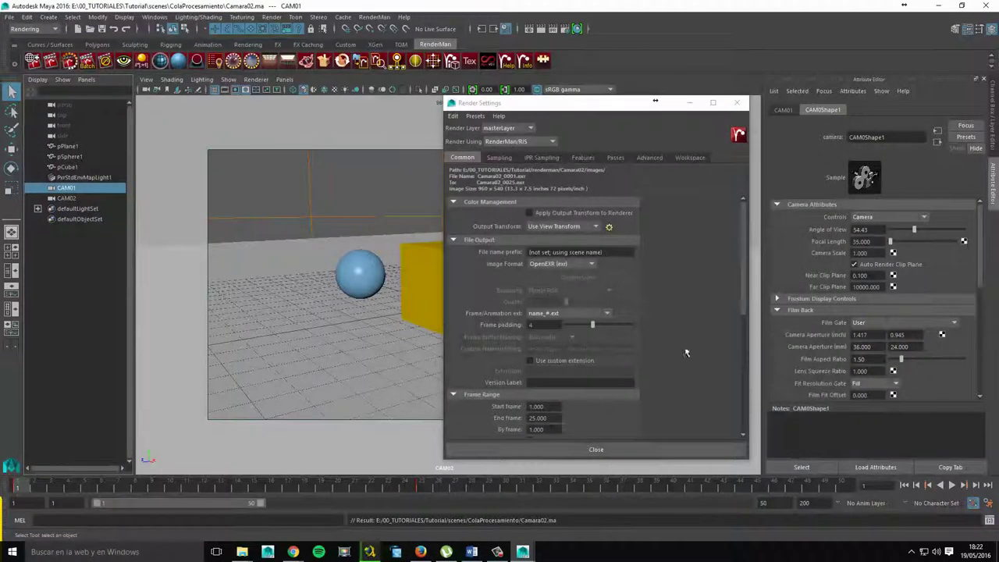
click(65, 200)
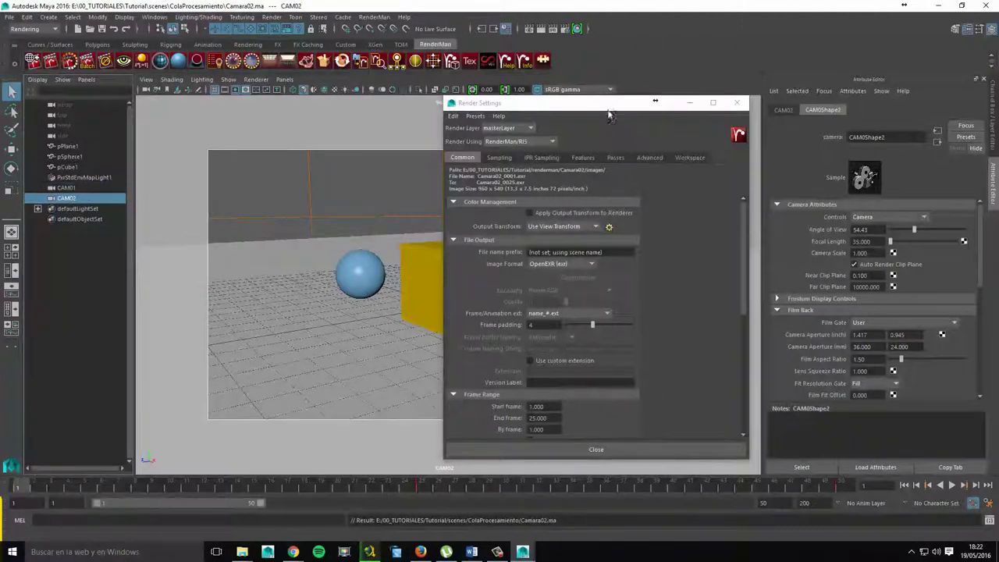
- Set start frame 26, end frame 50, and CAM02 as the renderable camera
drag(499, 103, 537, 97)
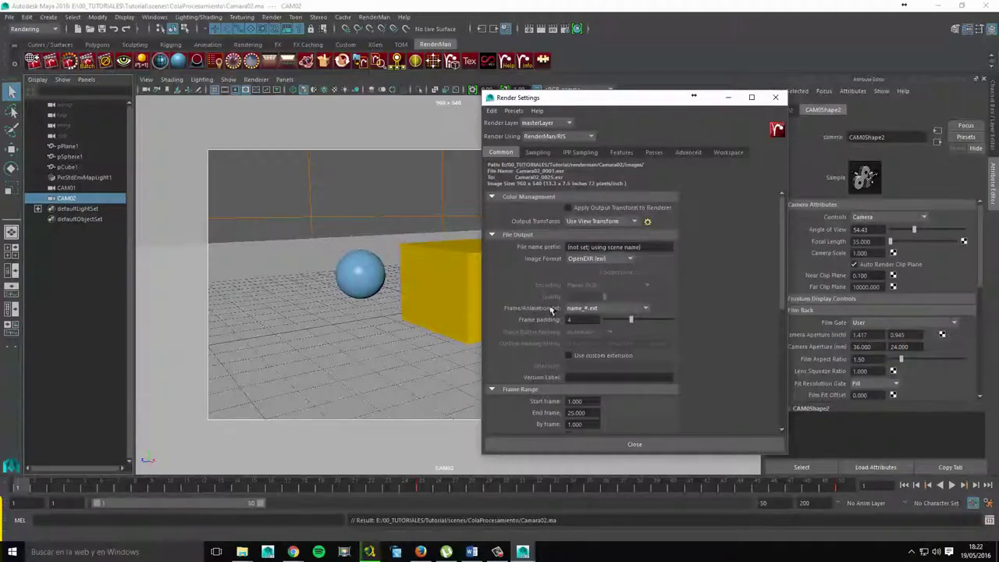
drag(782, 248, 781, 289)
scroll(782, 288, down, 3)
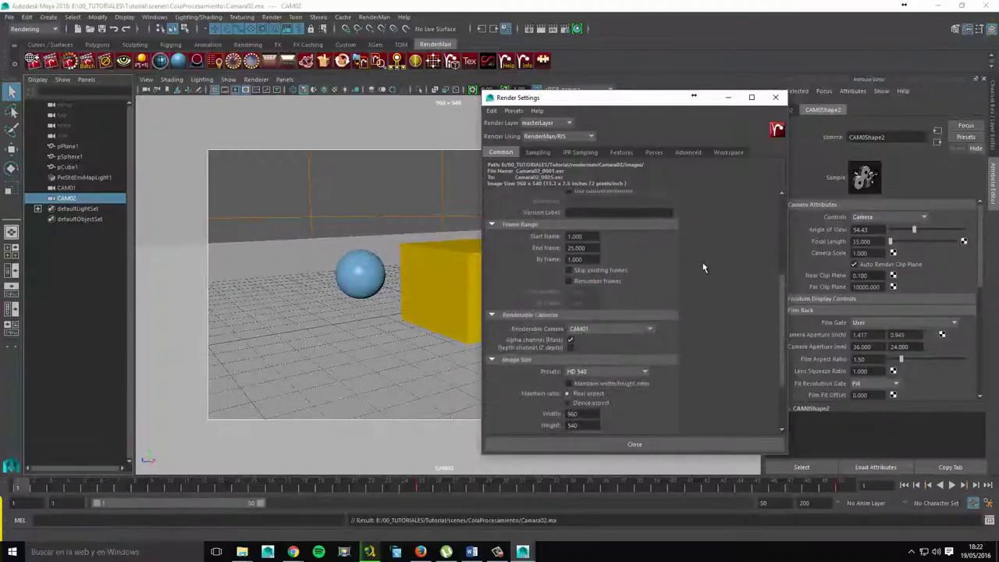
drag(594, 236, 457, 234)
text(26)
click(584, 248)
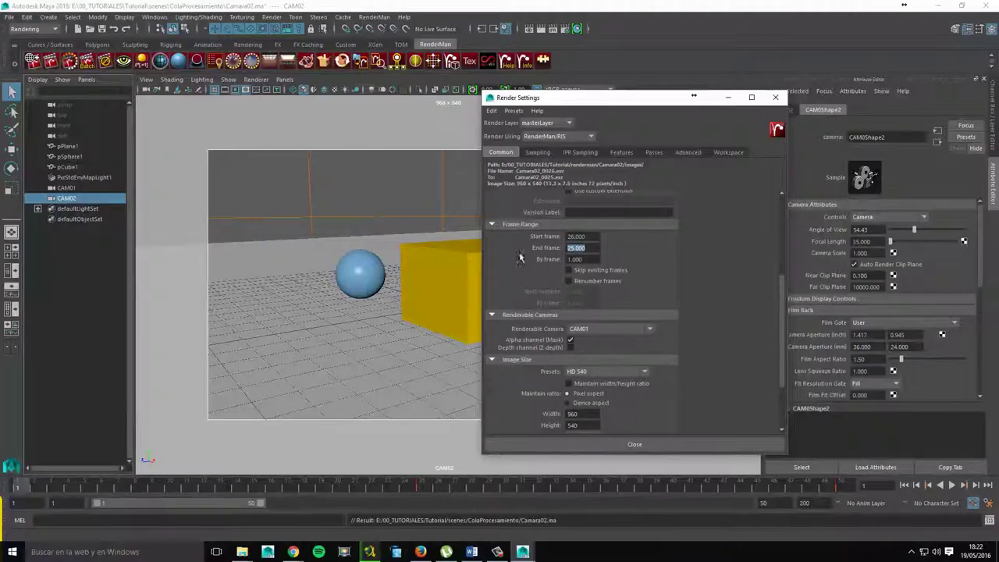
text(50)
click(587, 334)
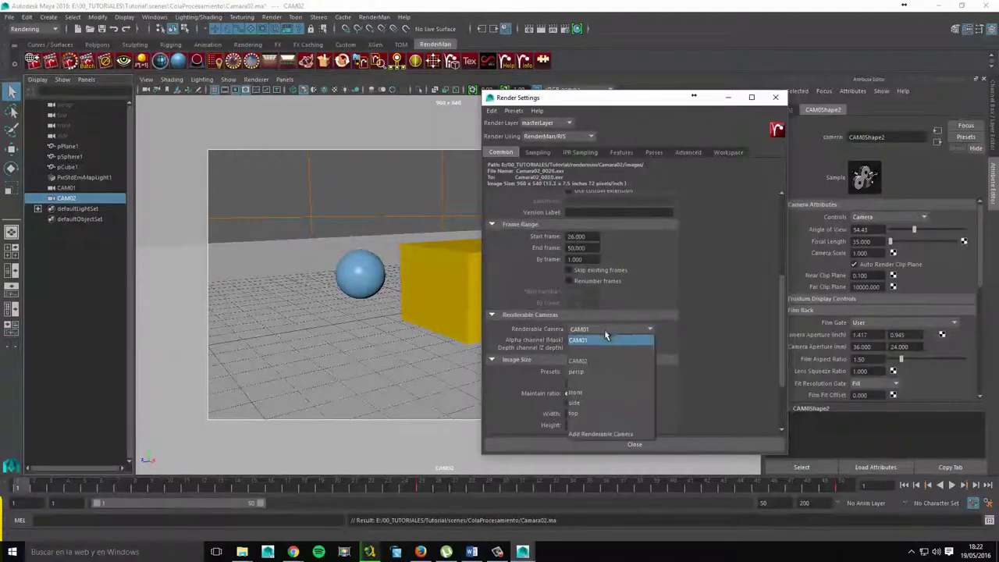
click(591, 360)
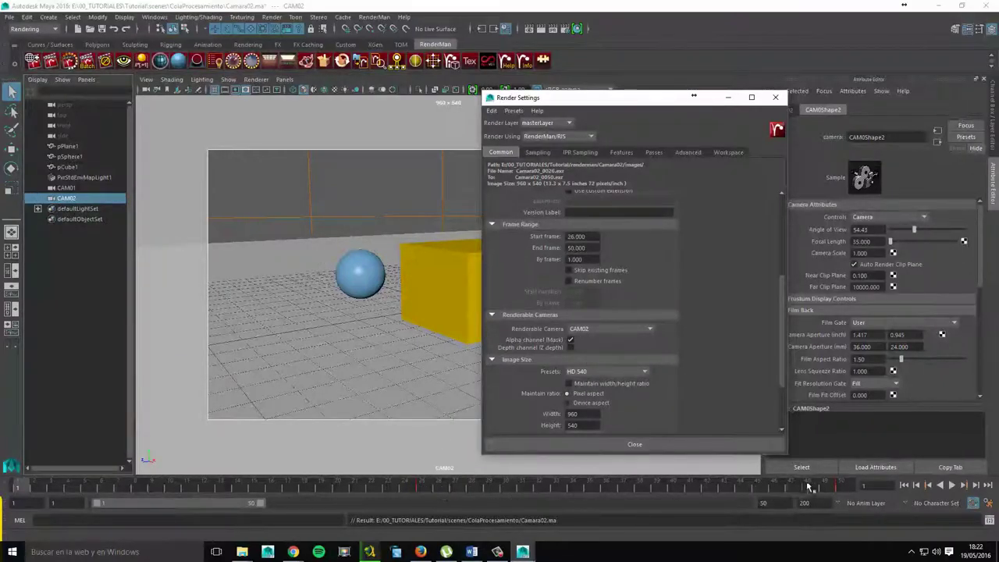
click(538, 153)
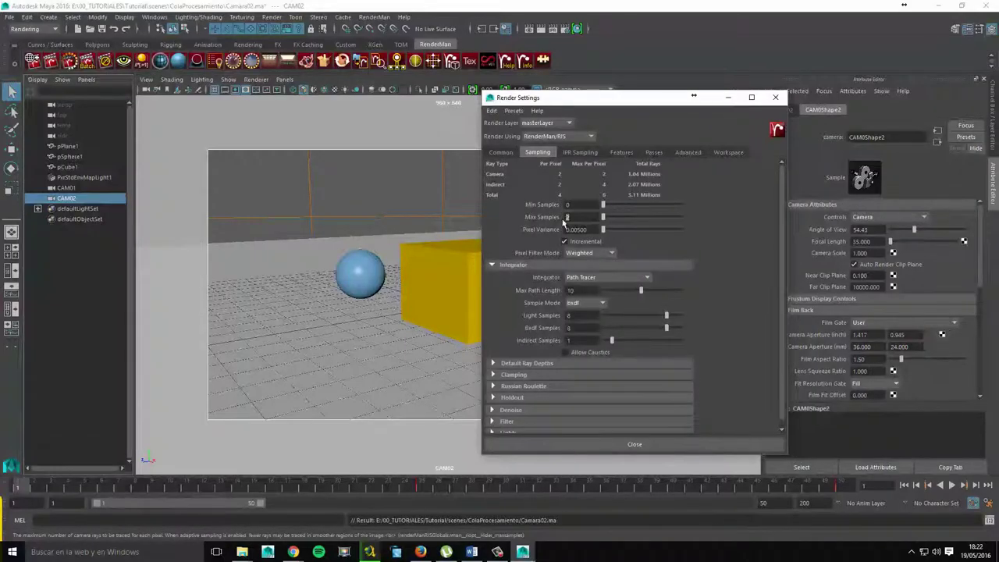
mouse_move(577, 217)
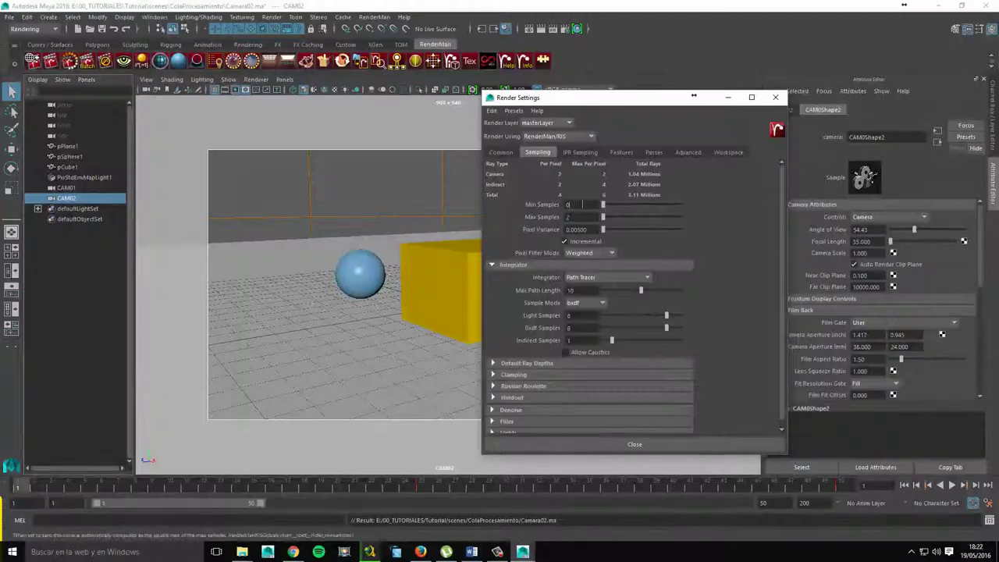
- Close Render Settings, save Camara02.ma, and reopen the Camara01.ma scene
click(633, 444)
click(8, 16)
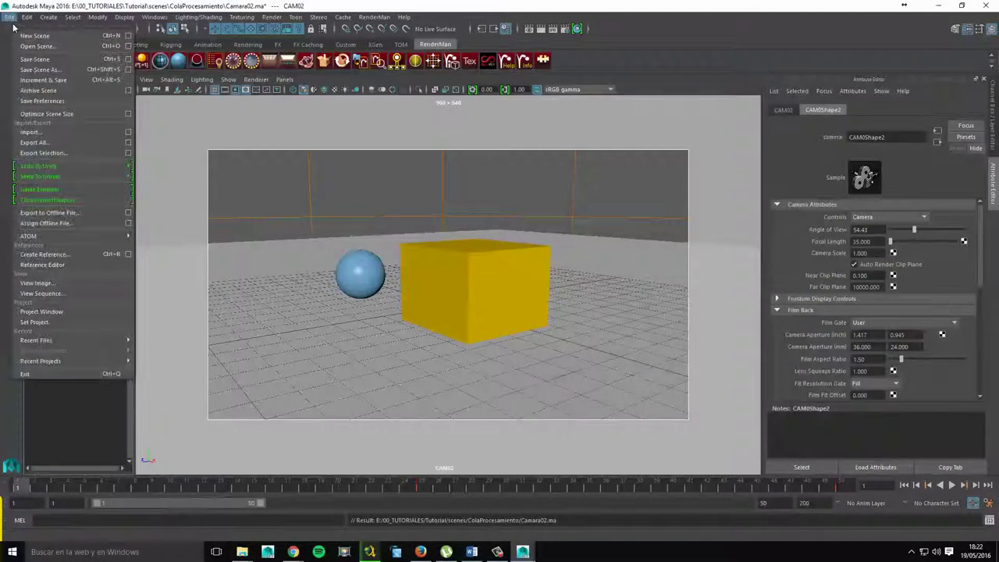
click(36, 60)
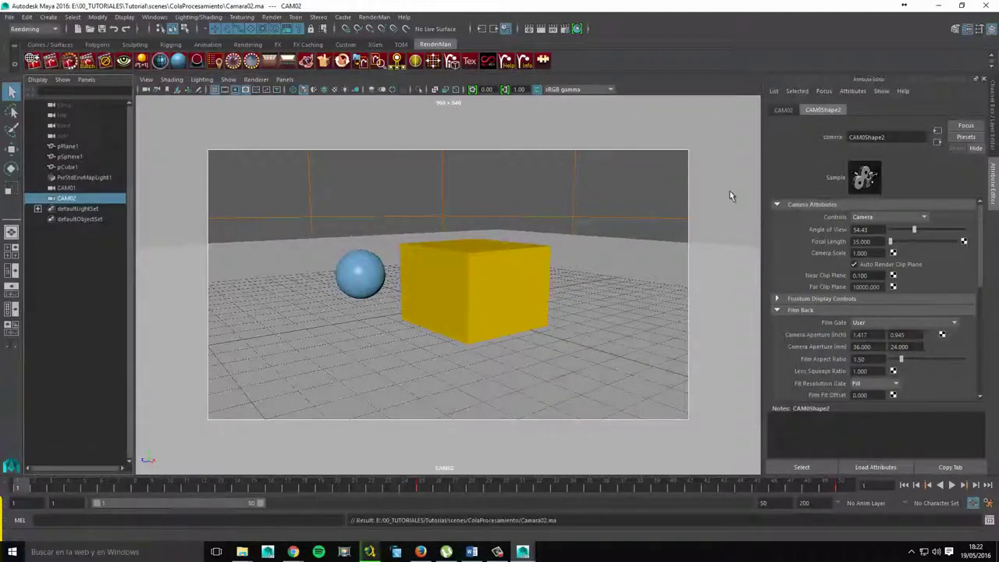
click(8, 16)
click(31, 47)
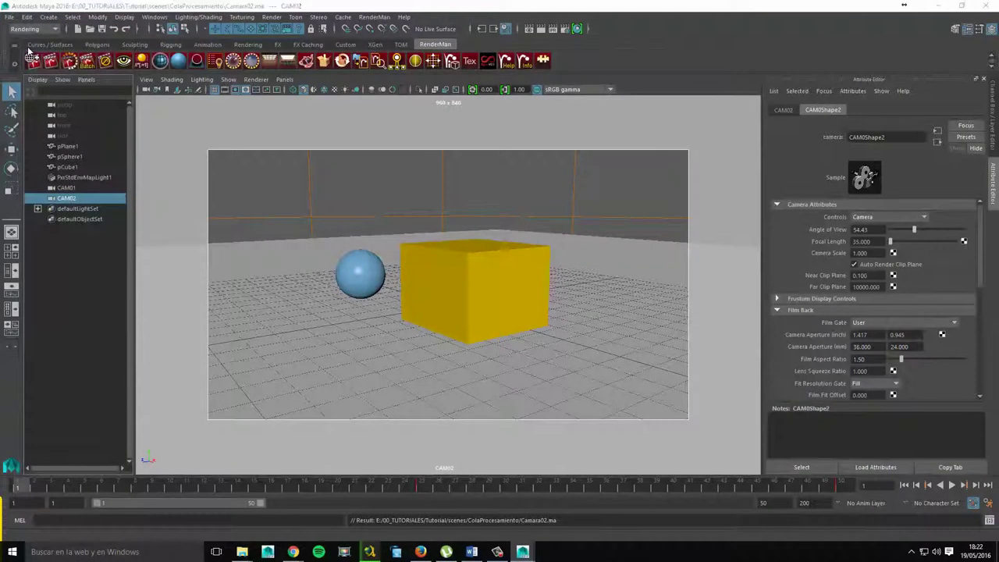
double_click(433, 170)
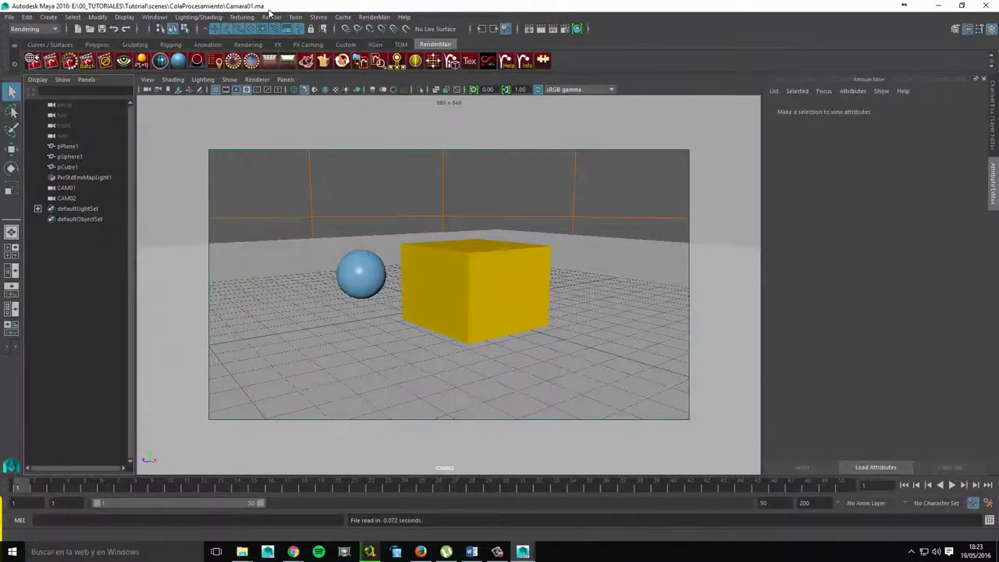
- Open the Script Editor and clear its history output
click(271, 17)
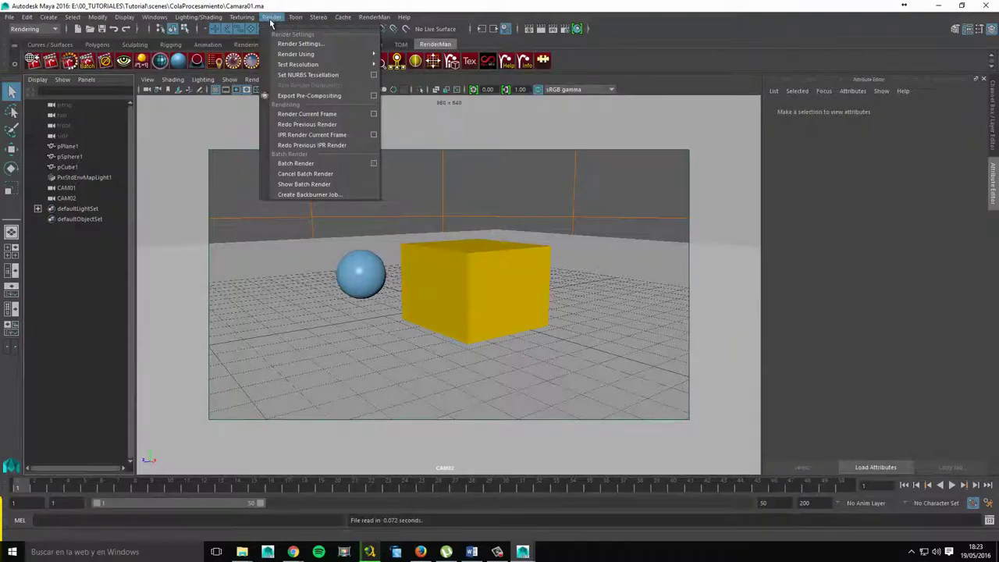
click(376, 162)
click(989, 520)
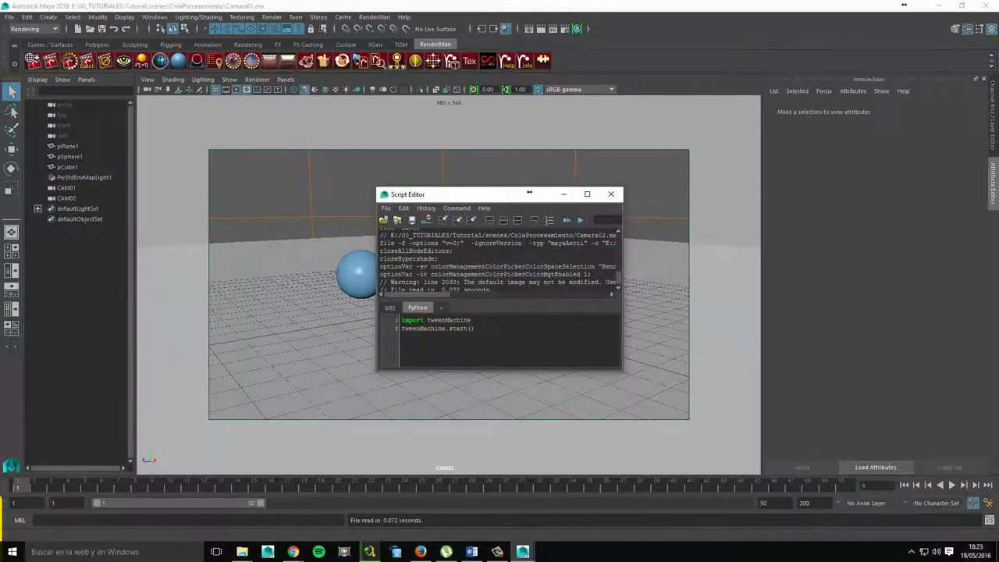
click(442, 219)
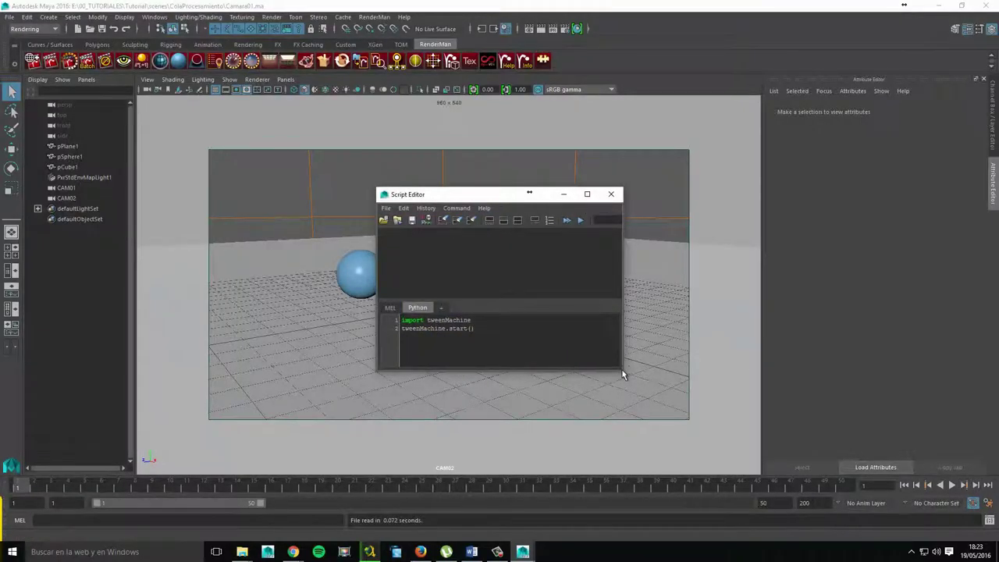
- Enlarge and close the Script Editor, then bring up the RenderMan menu
drag(622, 373, 830, 442)
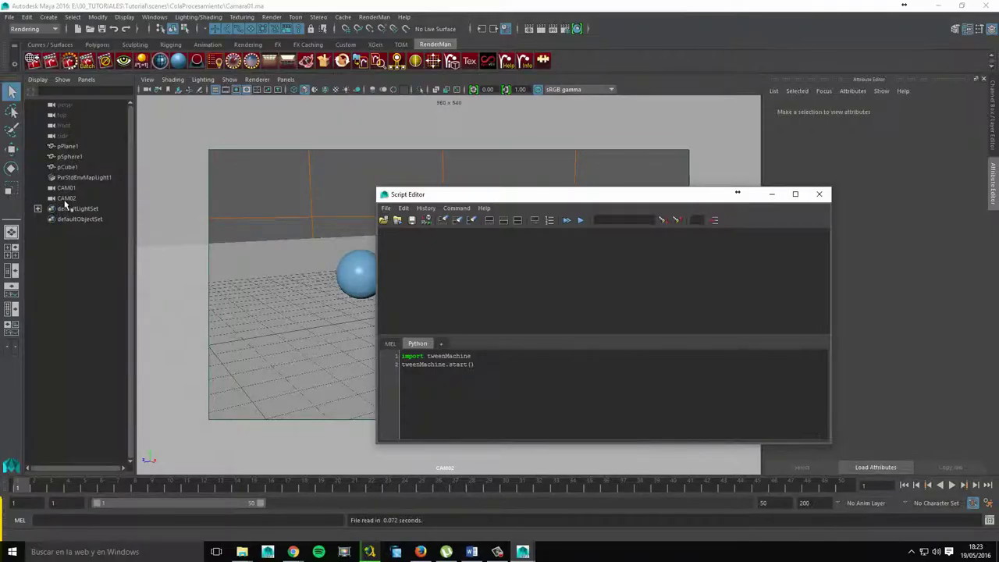
drag(446, 194, 452, 186)
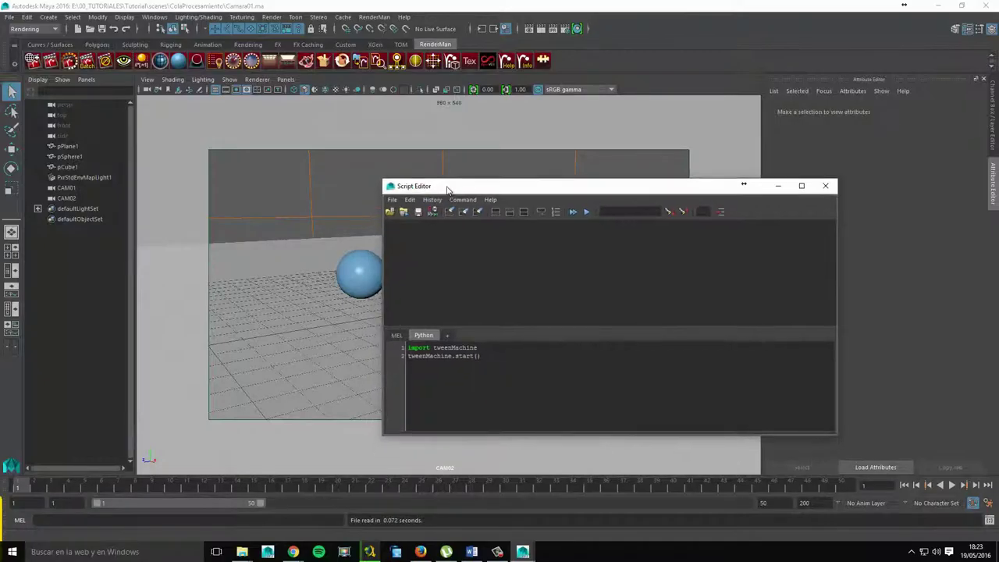
click(825, 186)
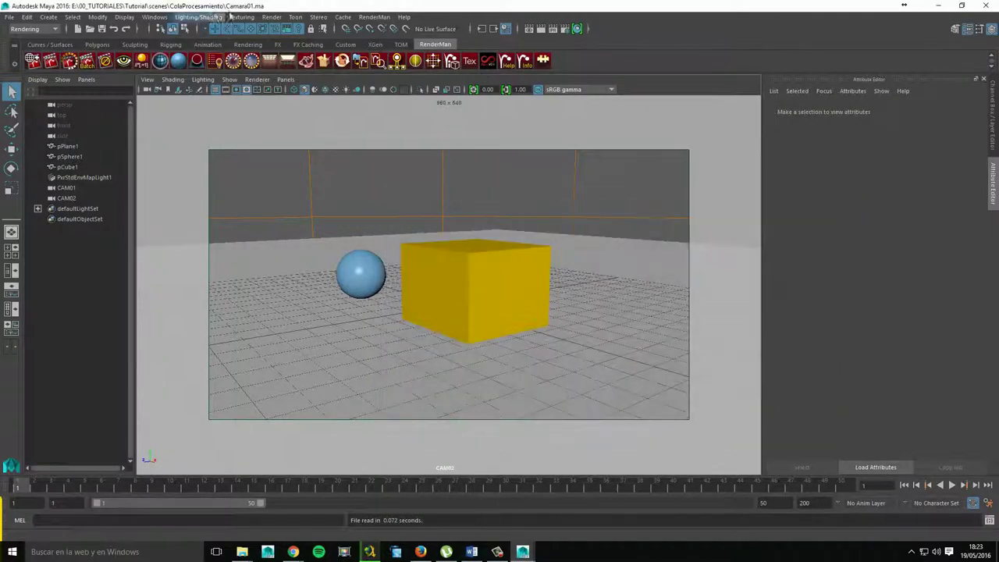
click(271, 18)
click(272, 18)
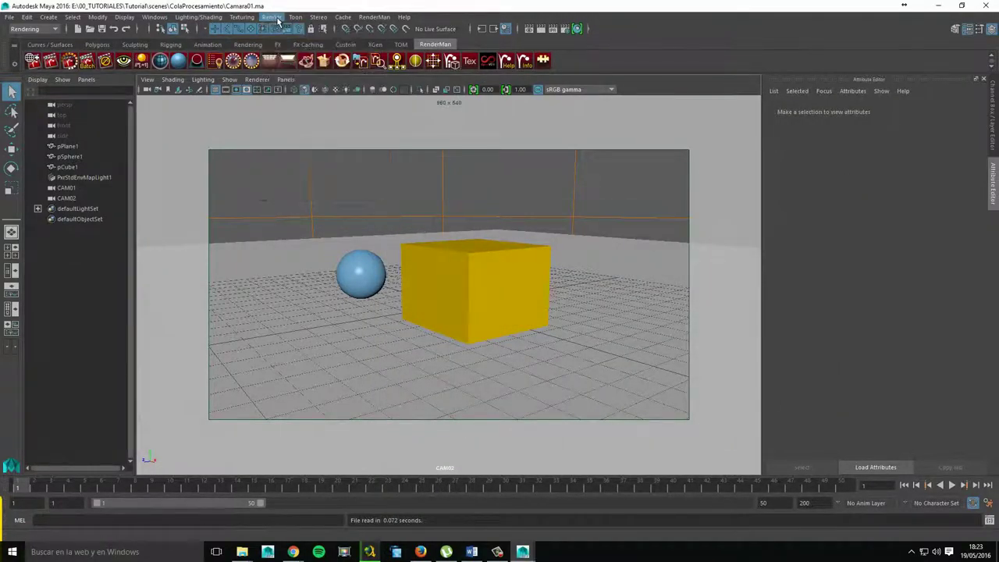
click(373, 18)
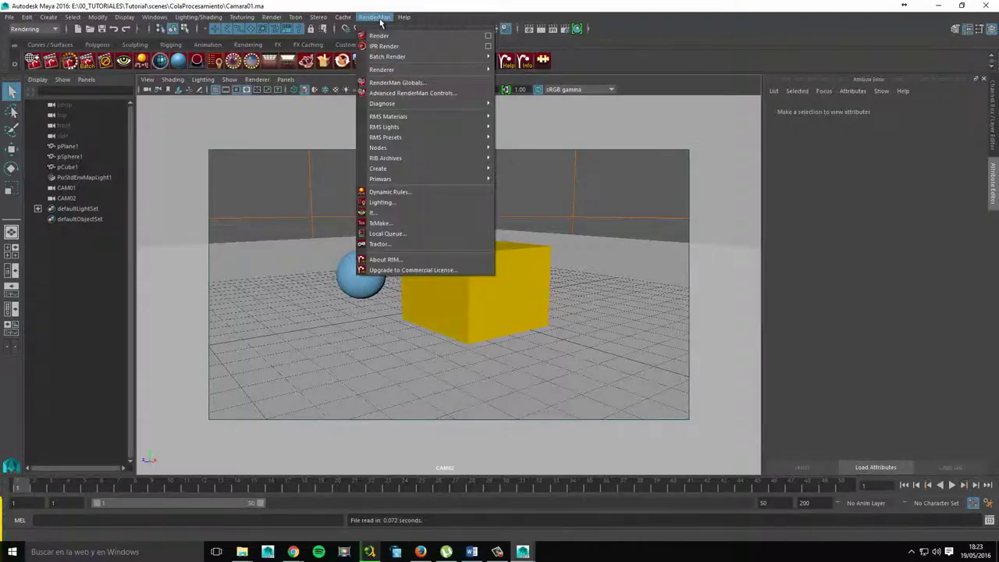
- Launch LocalQueue docked on the left, check its empty job list, and return to Maya
click(388, 234)
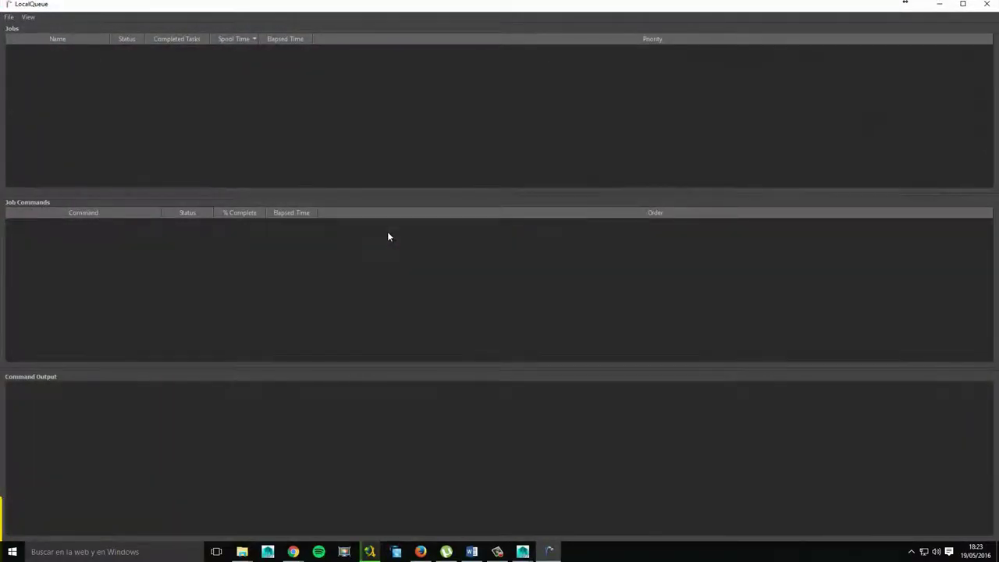
key(super+Left)
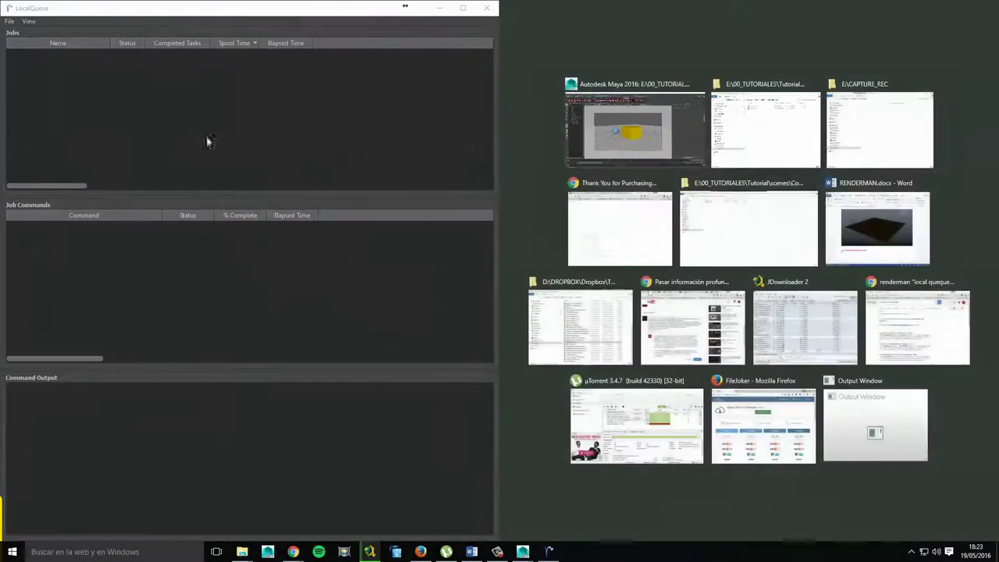
click(156, 95)
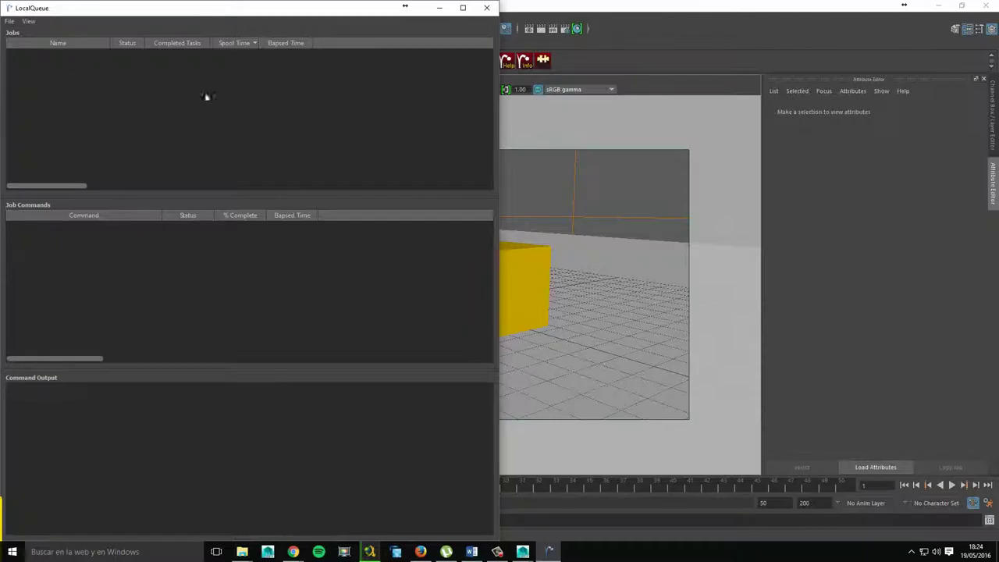
click(684, 14)
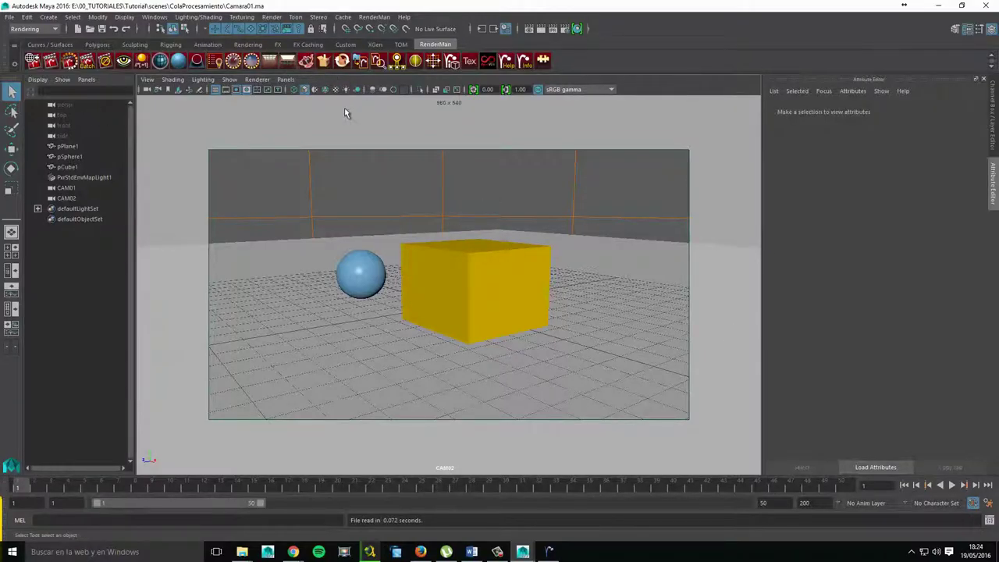
click(523, 551)
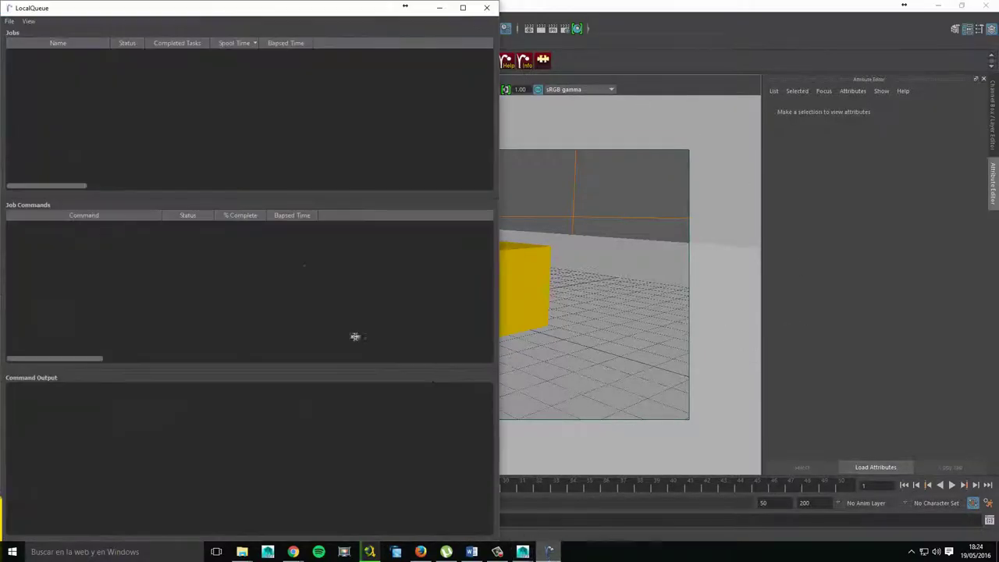
click(644, 17)
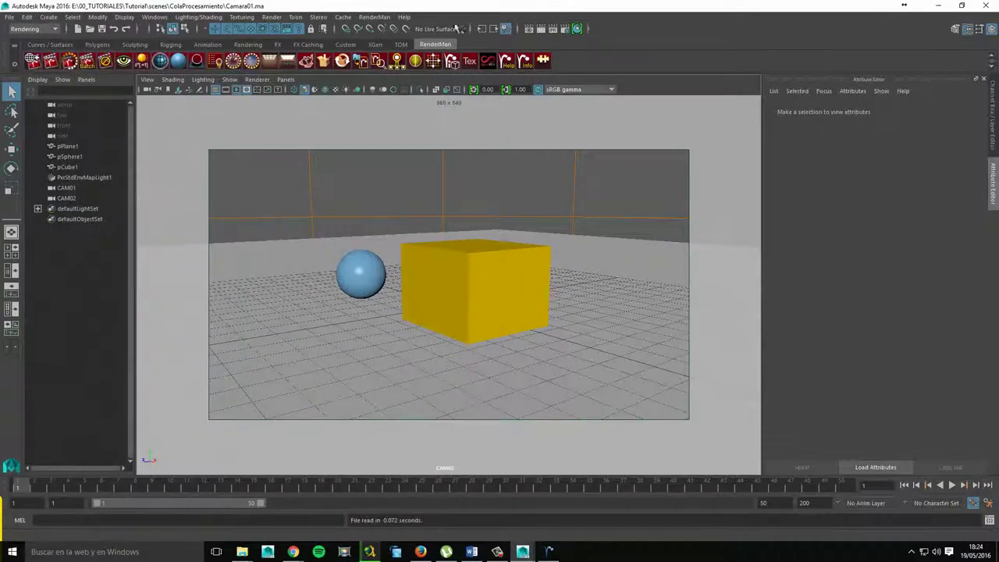
- Set Batch Render to spool to LocalQueue, immediate rib remote render, job attribute RenderCamara01, and save
click(373, 17)
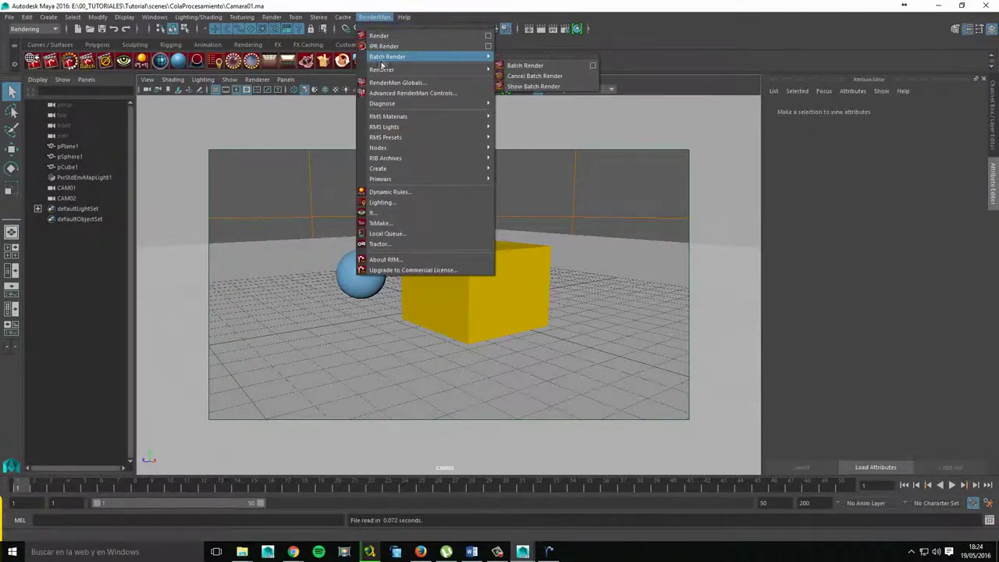
mouse_move(388, 56)
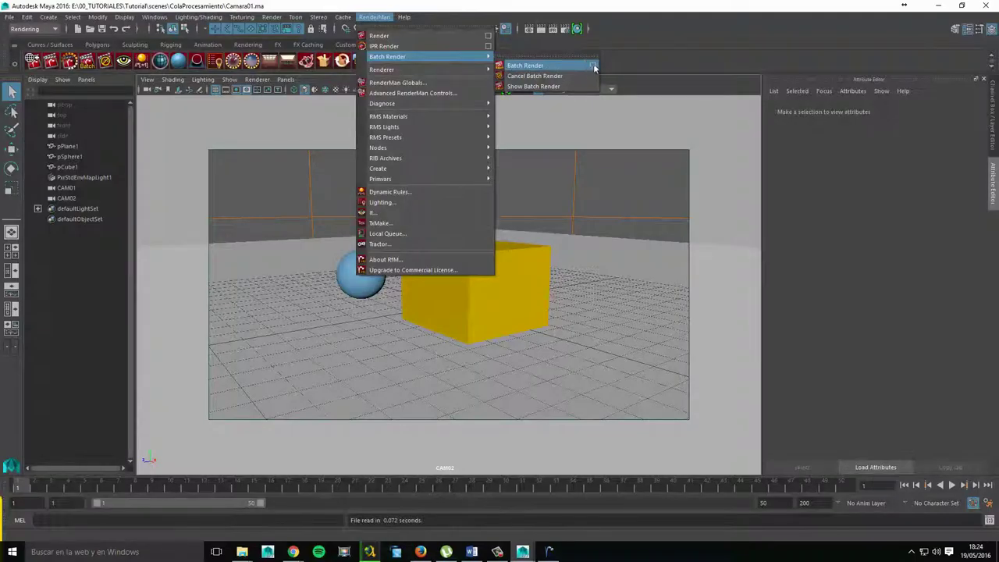
click(593, 68)
drag(648, 175, 636, 150)
click(625, 187)
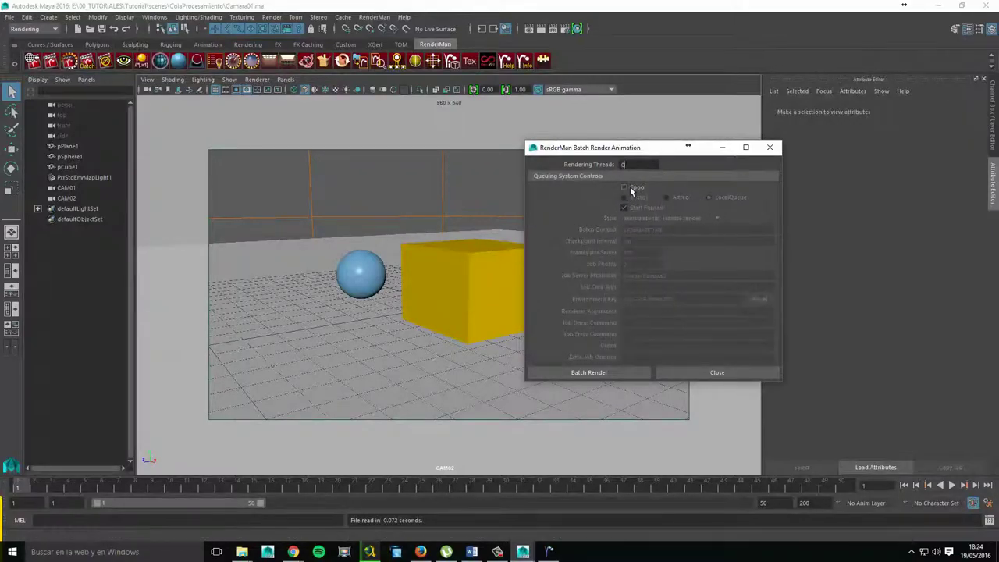
click(632, 189)
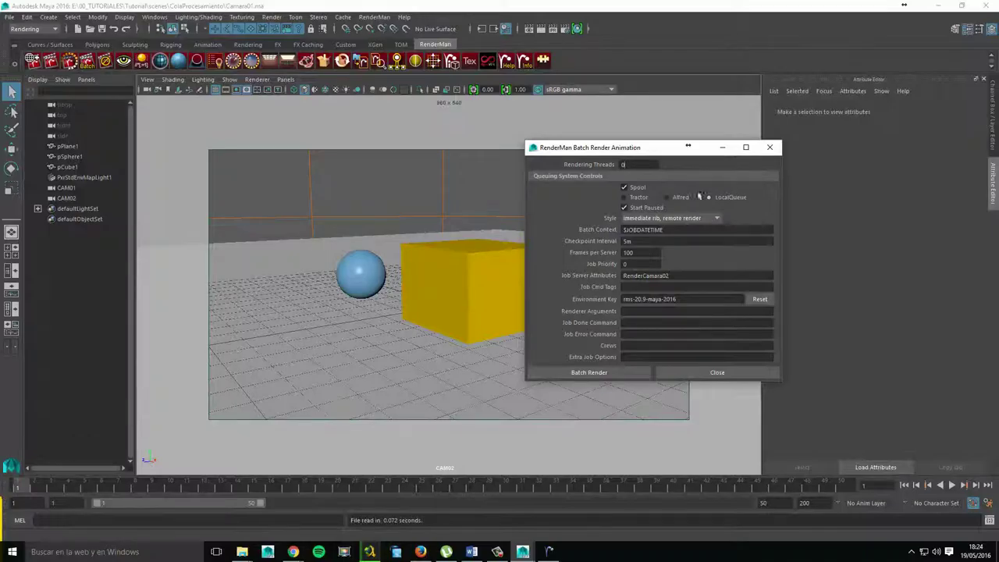
click(636, 219)
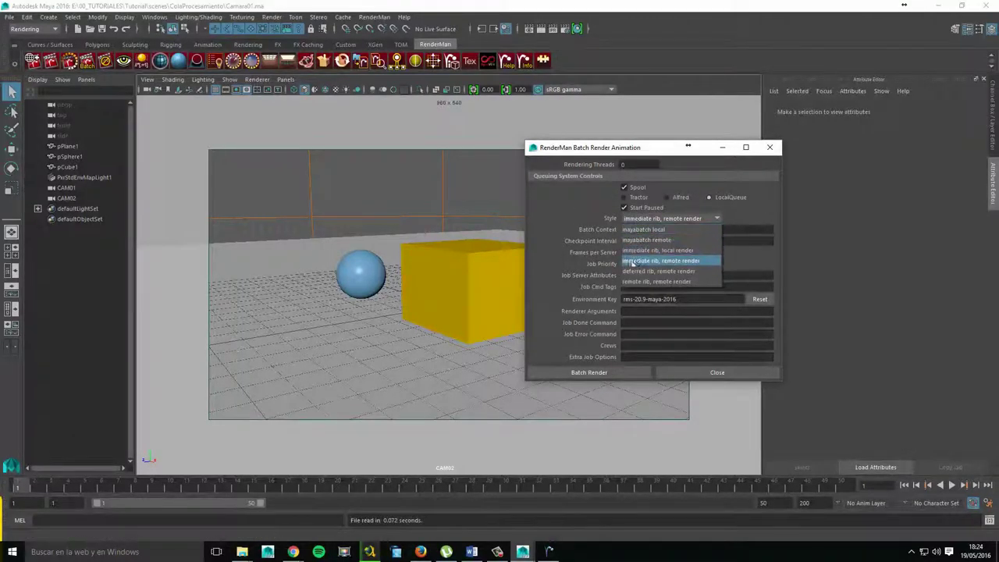
click(683, 262)
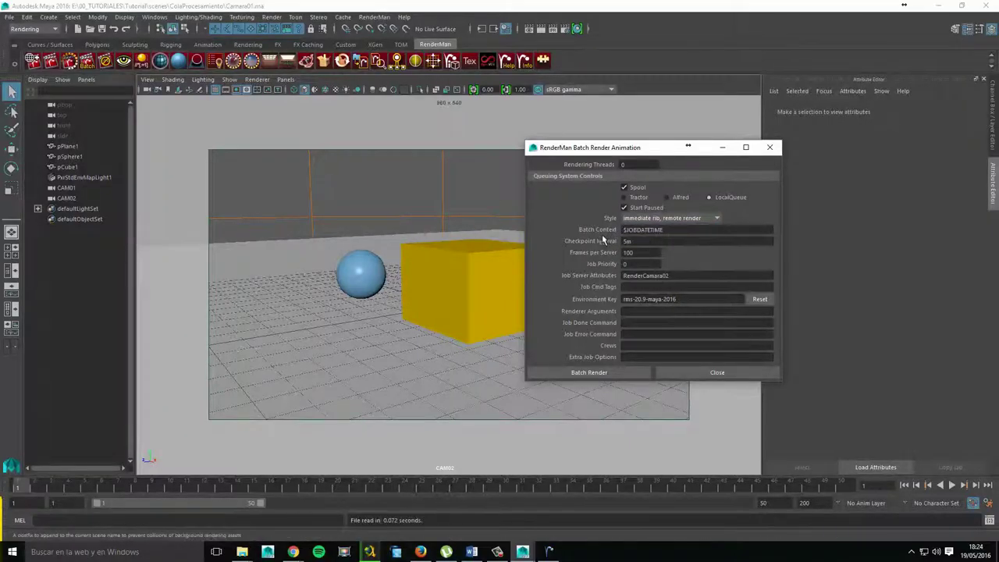
drag(676, 276, 629, 276)
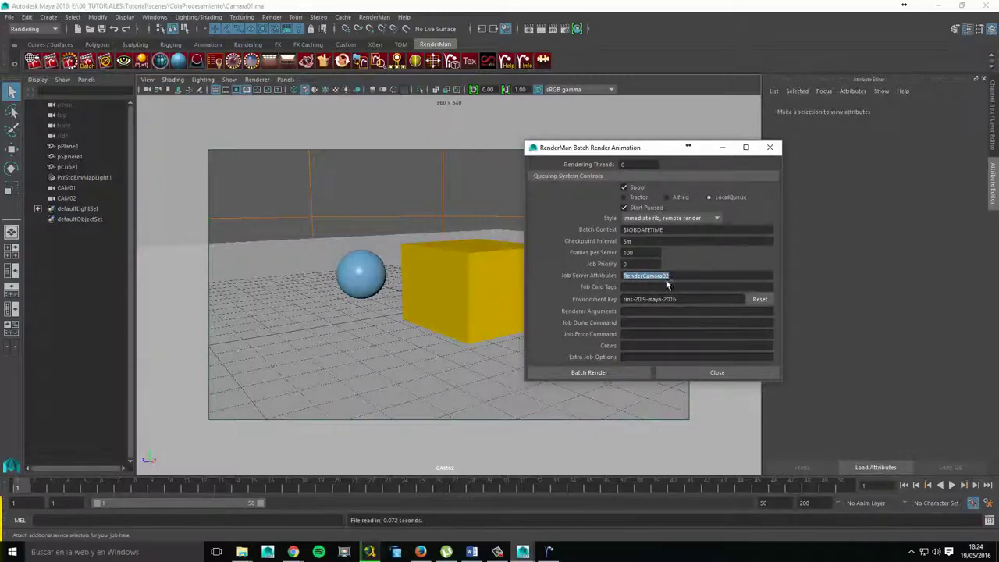
click(676, 276)
text(1)
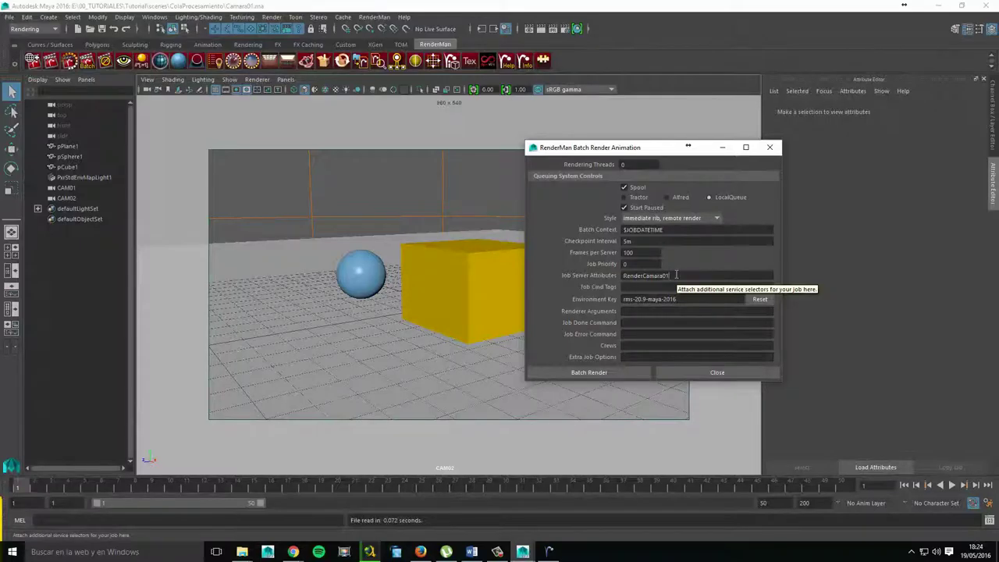
click(101, 31)
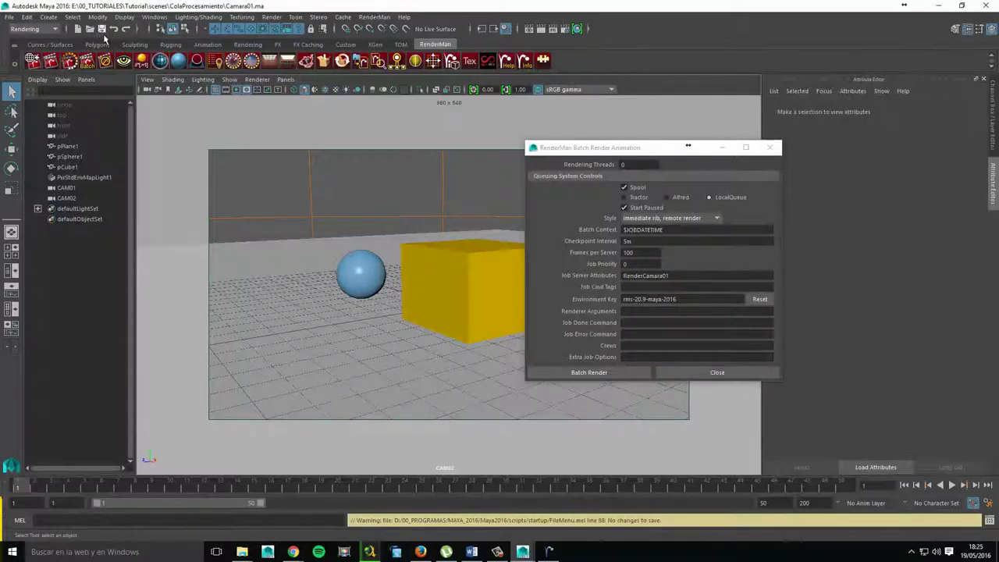
- Submit the Camara01 batch render and pause new task launches for its LocalQueue job
click(589, 373)
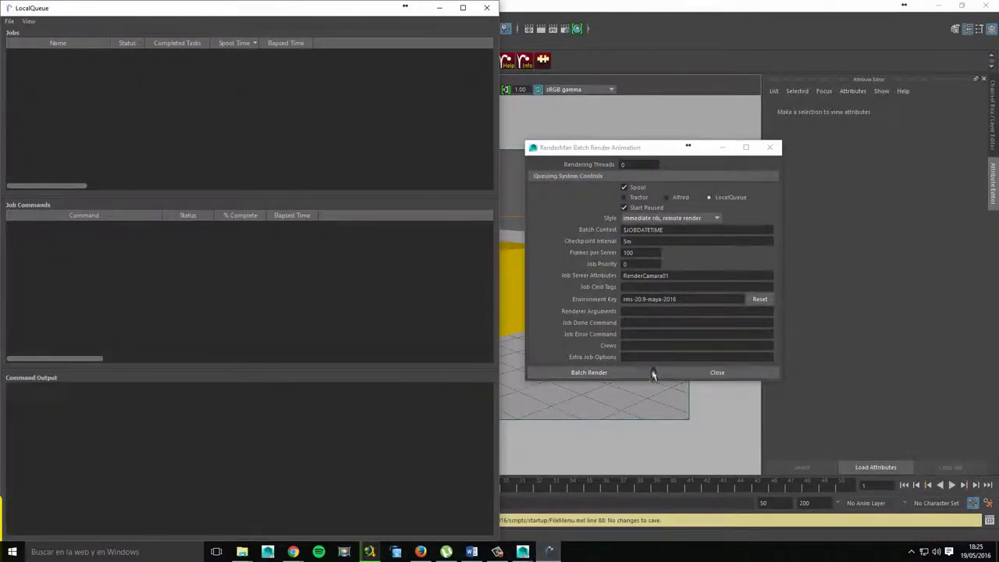
click(615, 375)
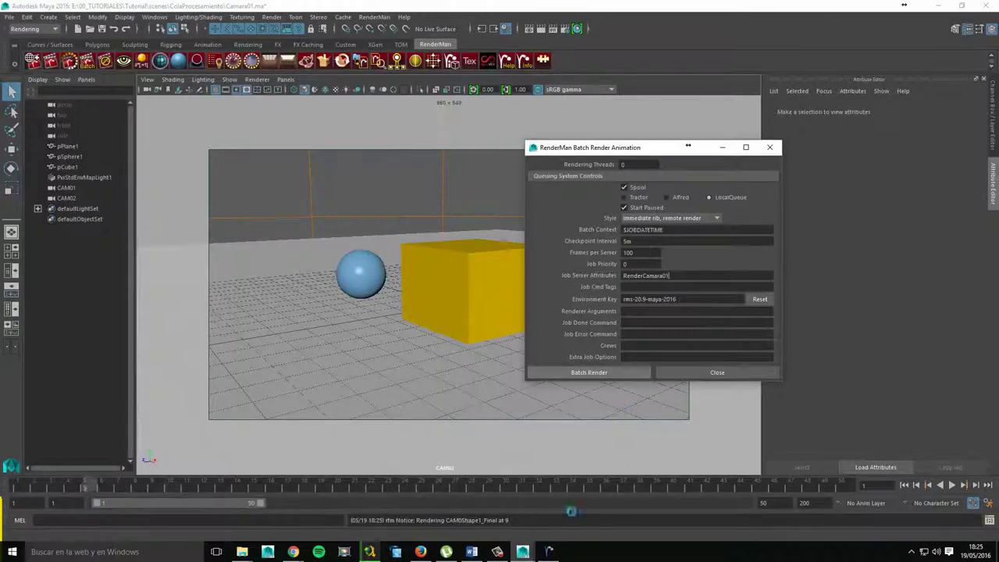
click(551, 551)
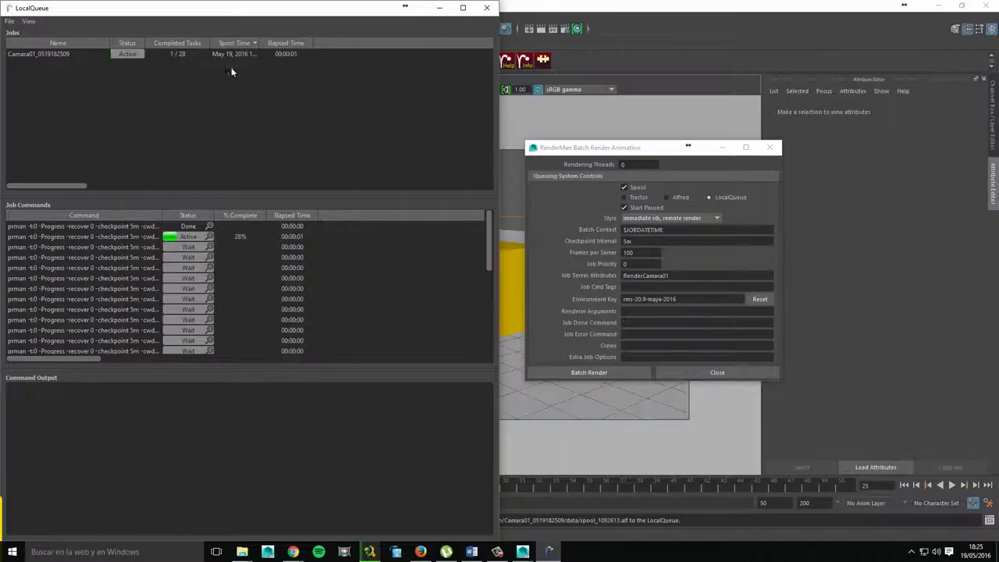
right_click(77, 54)
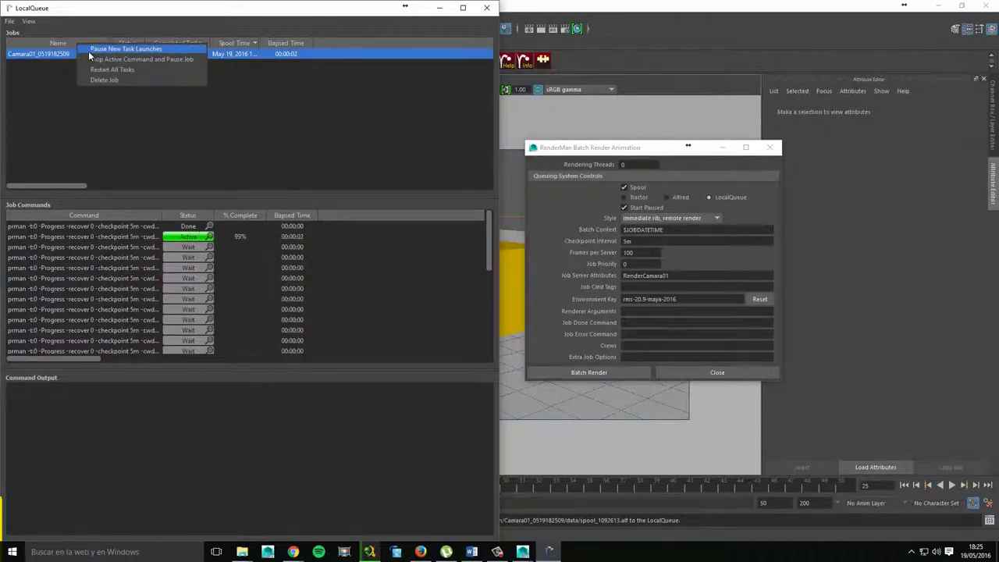
click(90, 49)
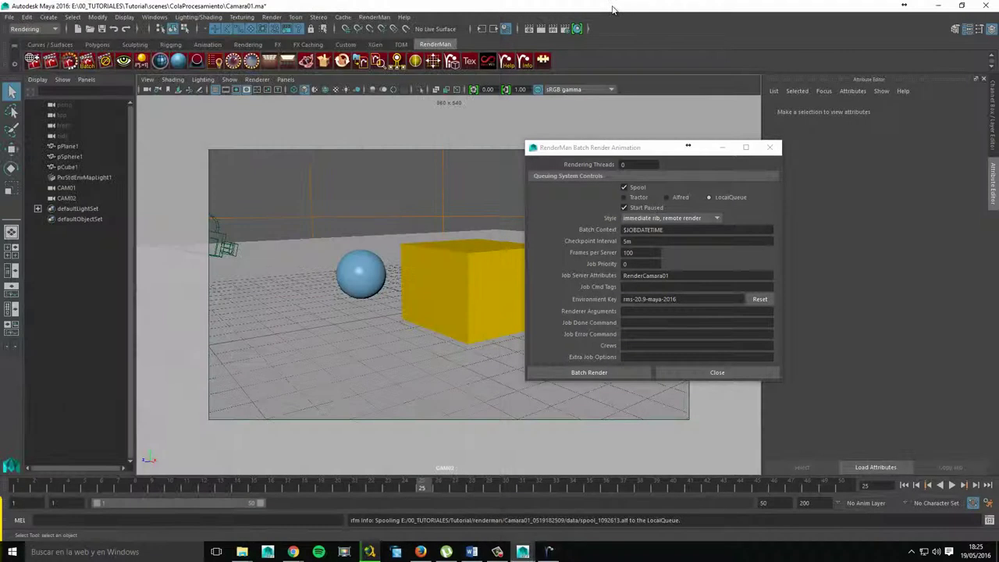
- Return to Maya and bring up the File menu to open a scene
click(608, 4)
click(549, 552)
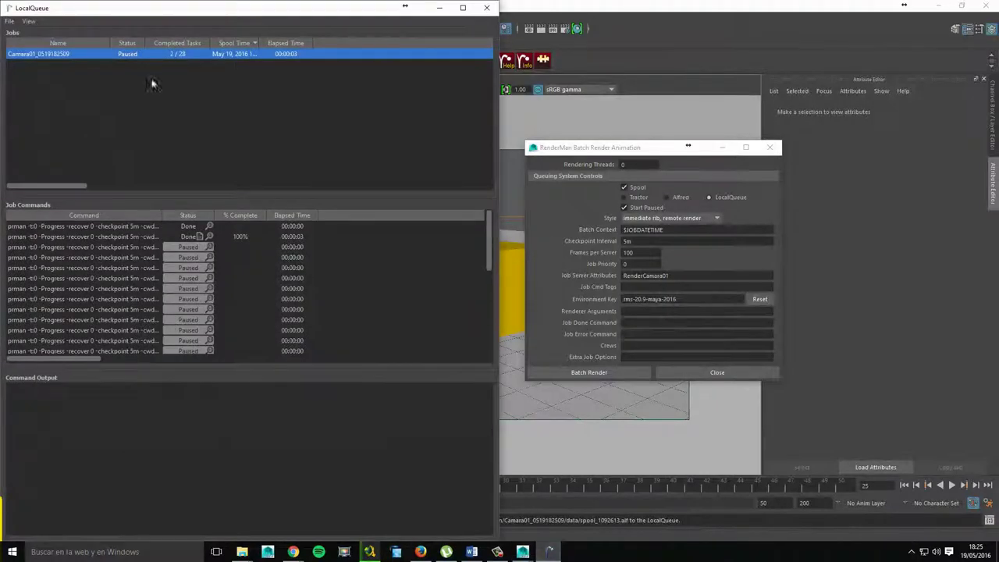
click(697, 16)
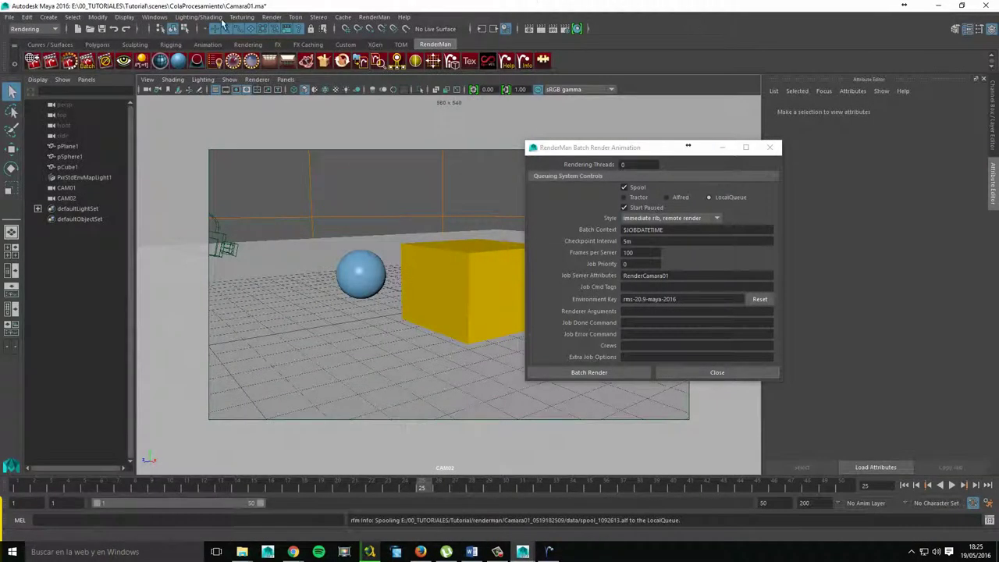
click(9, 16)
- Open Camara02.ma, saving changes to the current scene first
click(28, 47)
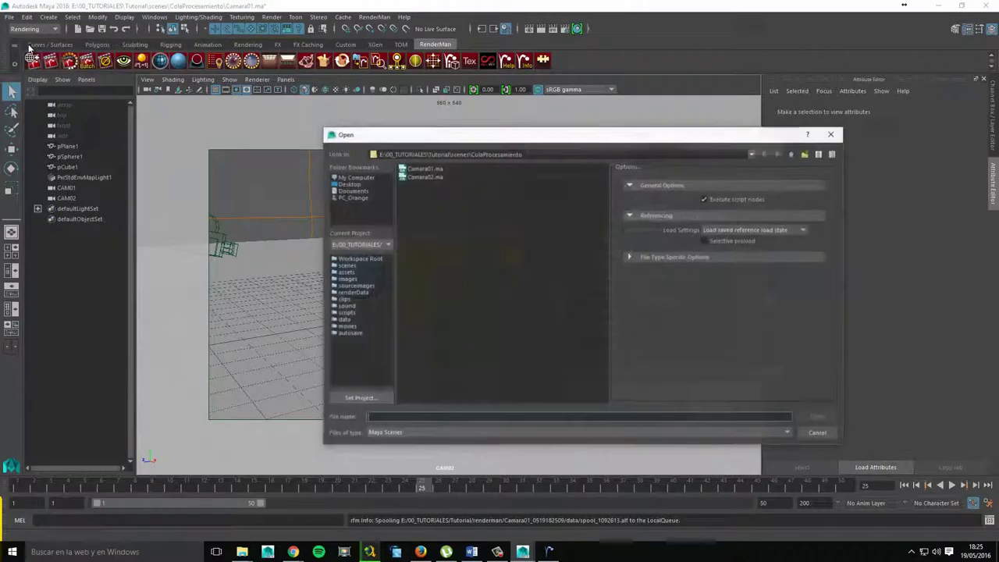
double_click(419, 178)
click(457, 277)
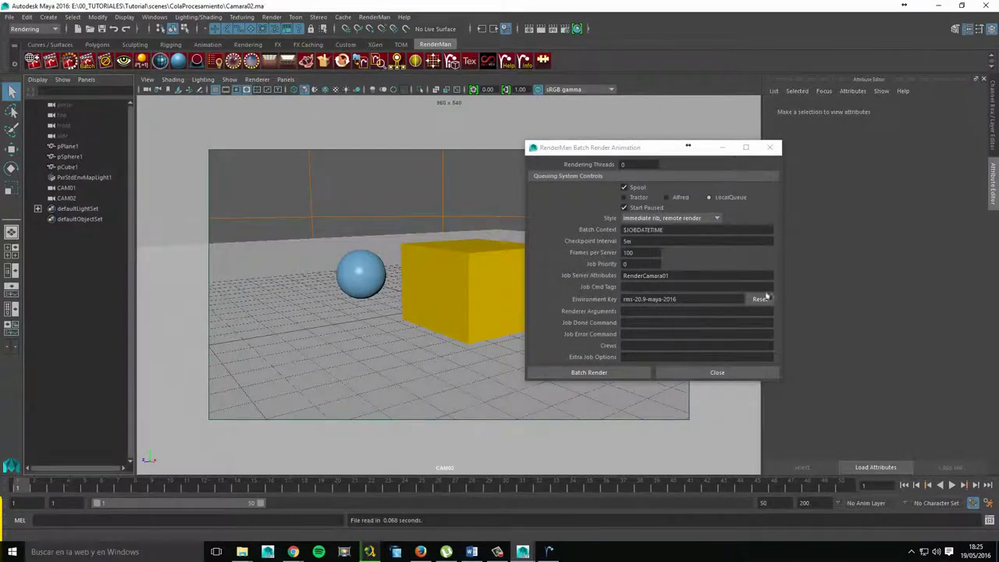
- Reopen RenderMan Batch Render options for Camara02, confirming job attribute RenderCamara02, and reposition the dialog
drag(596, 150, 633, 174)
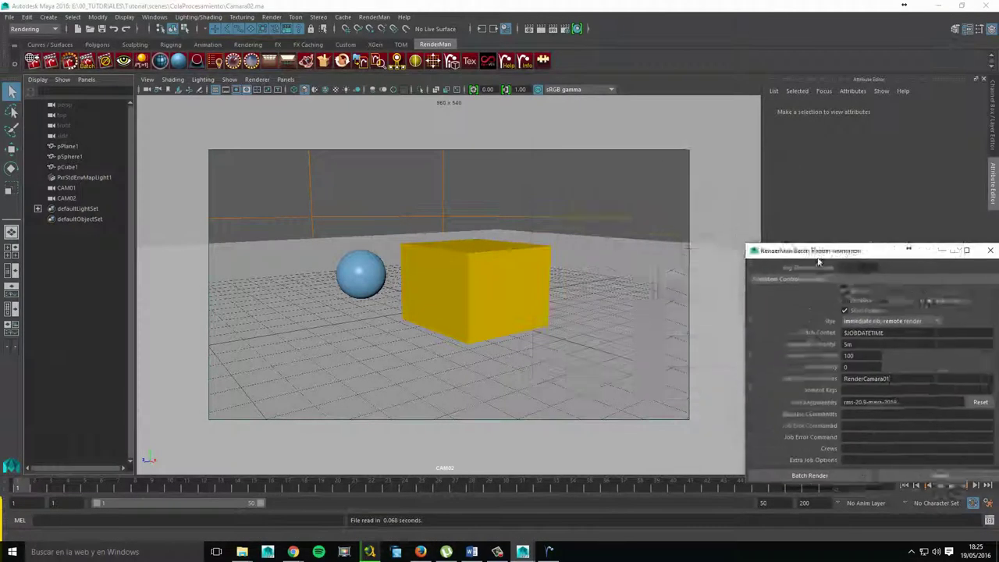
click(374, 16)
click(809, 174)
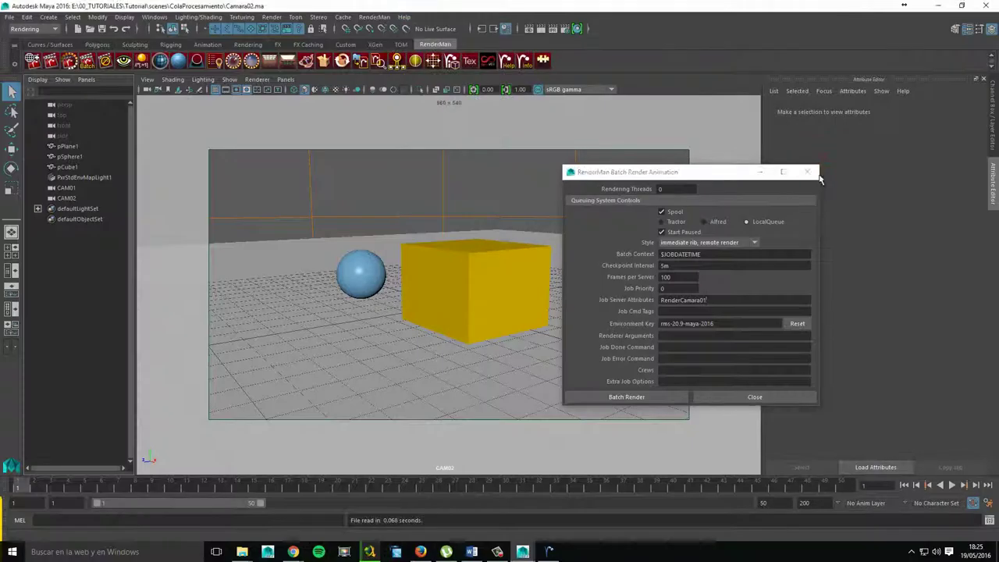
click(809, 173)
click(374, 17)
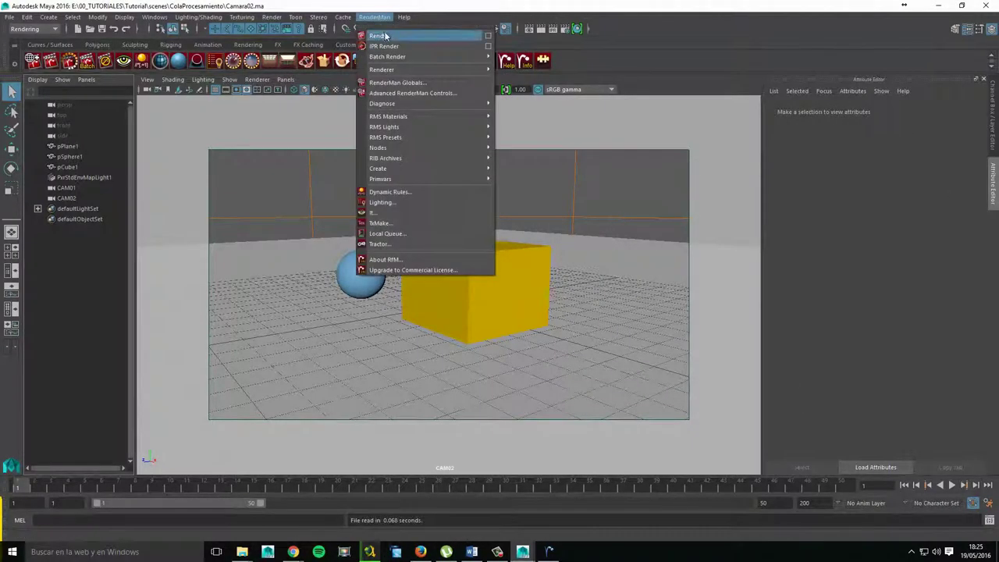
mouse_move(388, 56)
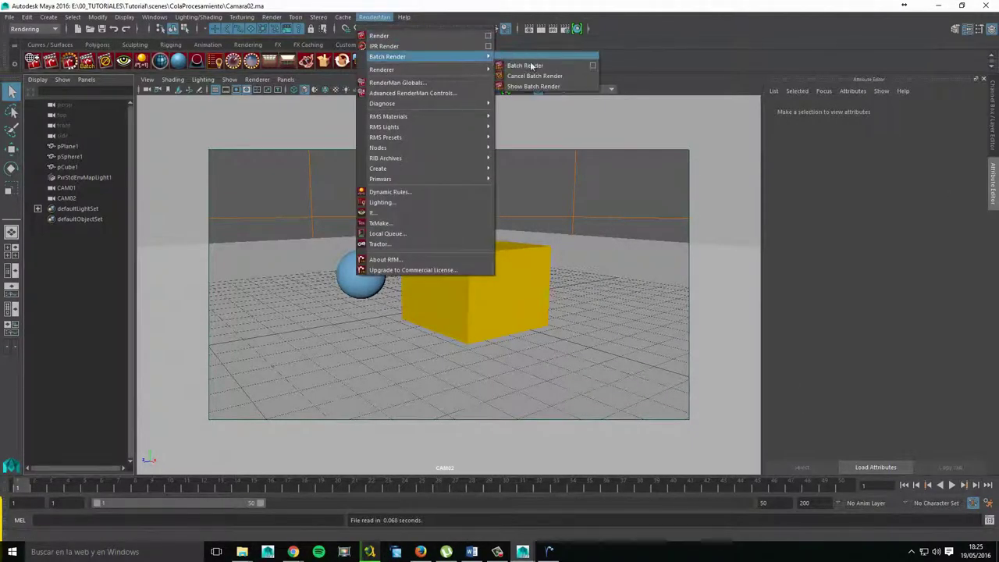
click(587, 66)
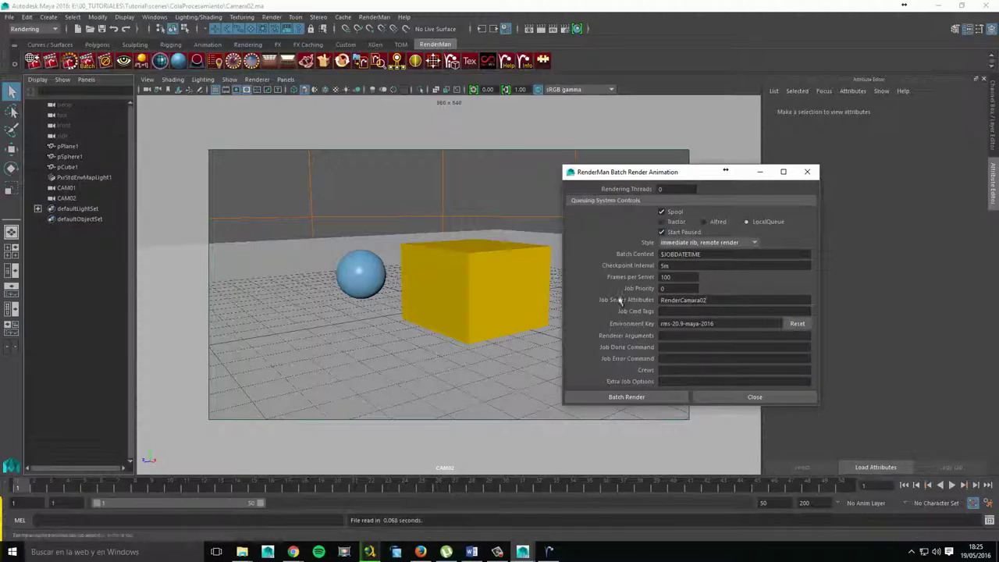
drag(660, 300, 724, 300)
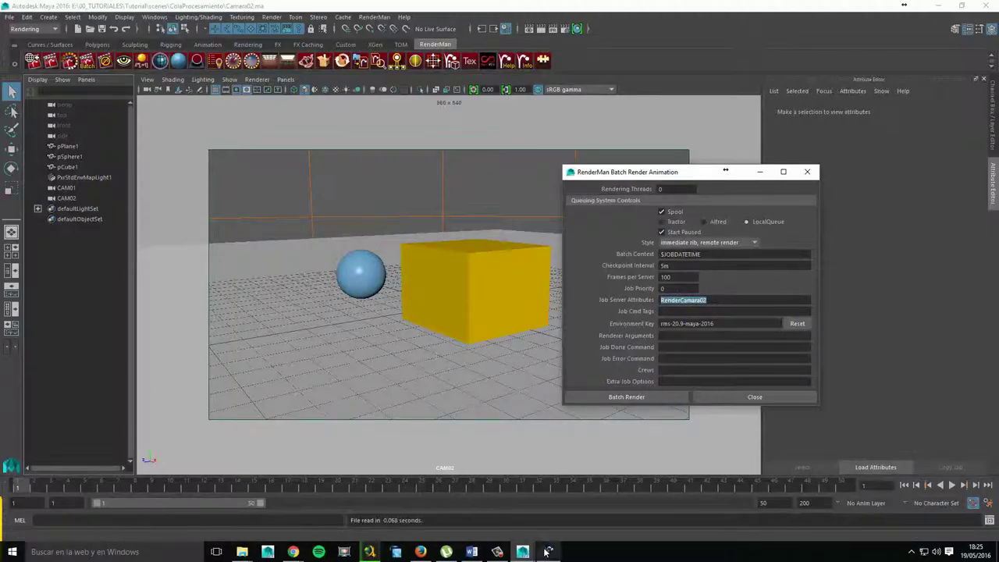
click(549, 552)
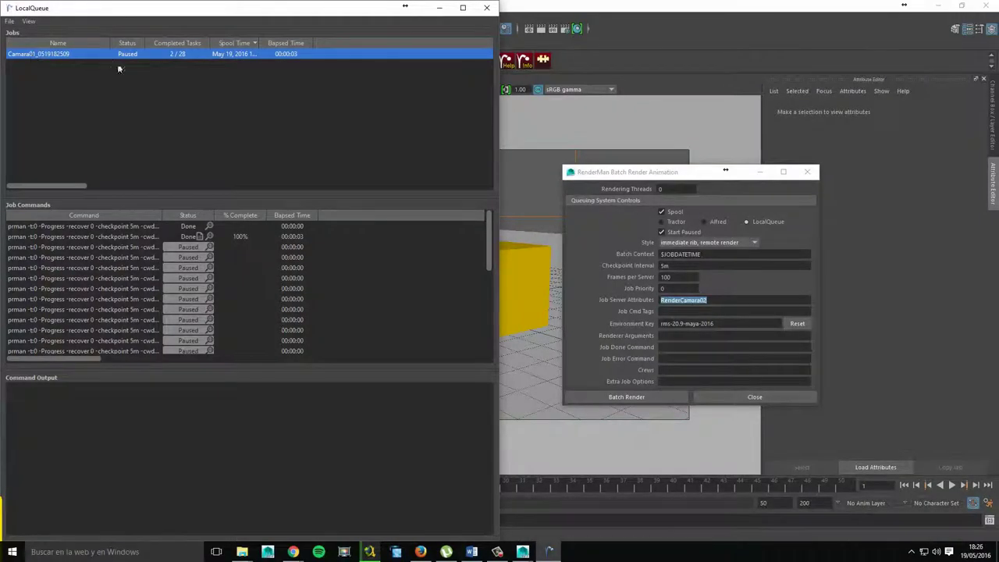
click(706, 299)
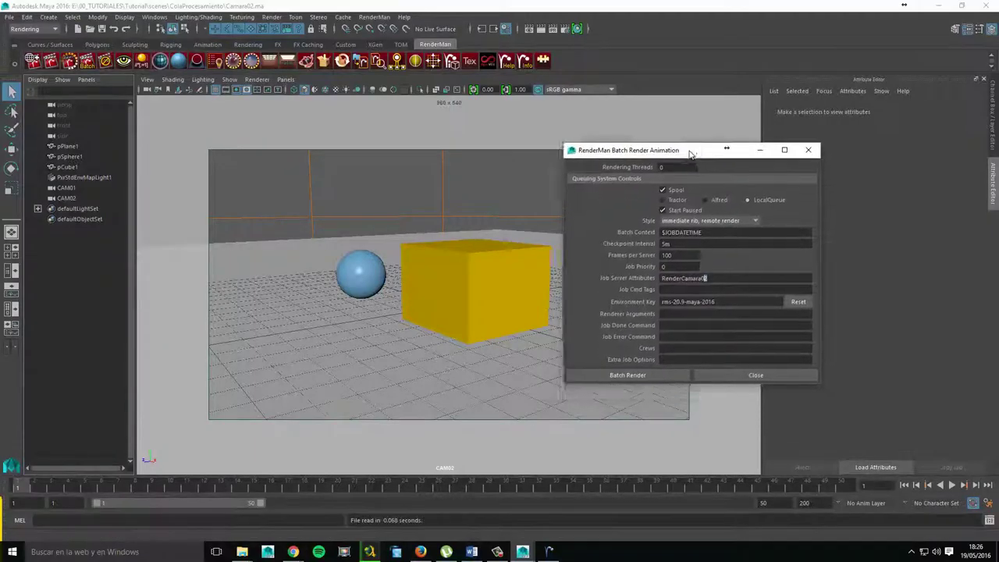
drag(705, 173, 630, 179)
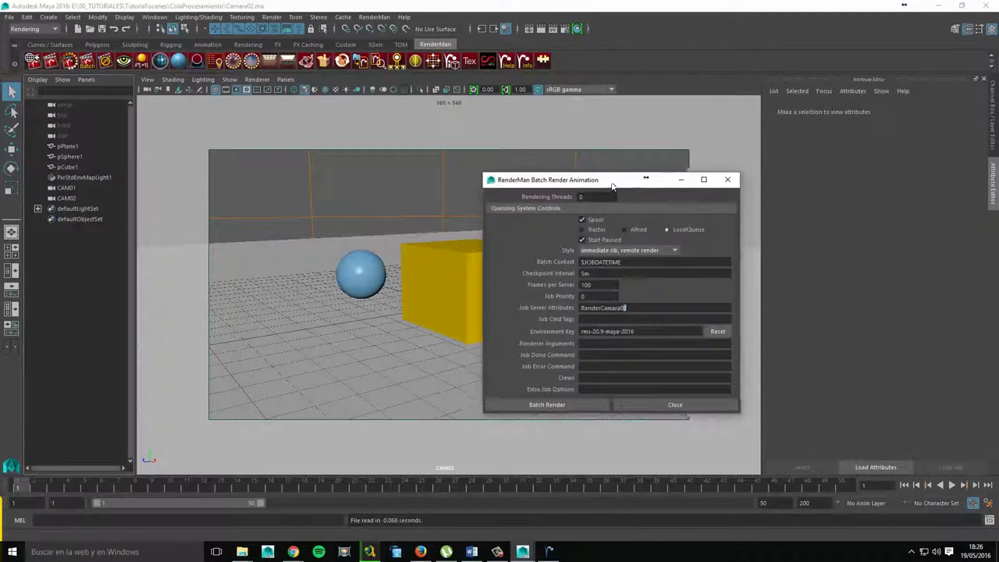
- Spool the Camara02 animation to LocalQueue and close the batch render dialog
click(546, 405)
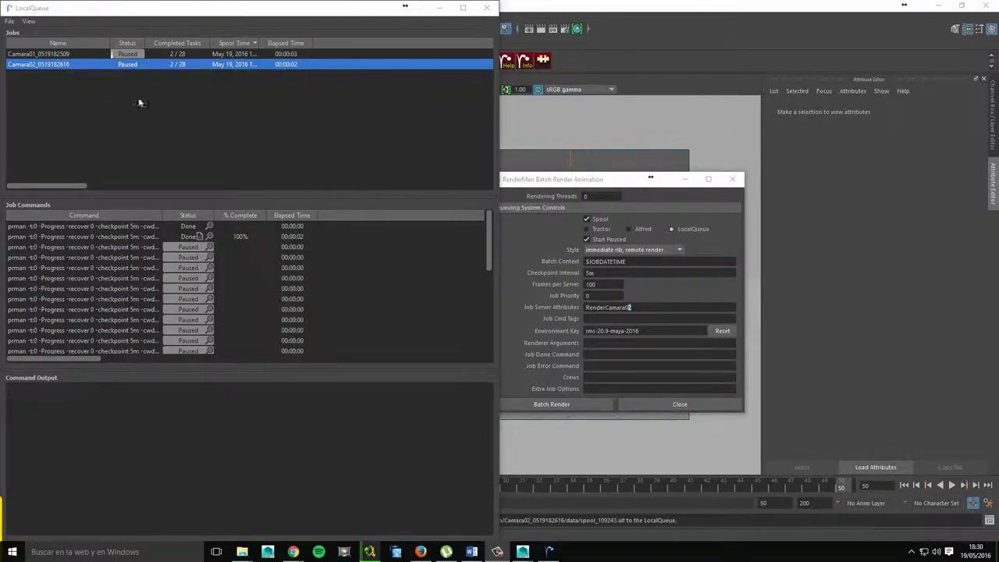
click(611, 185)
click(731, 178)
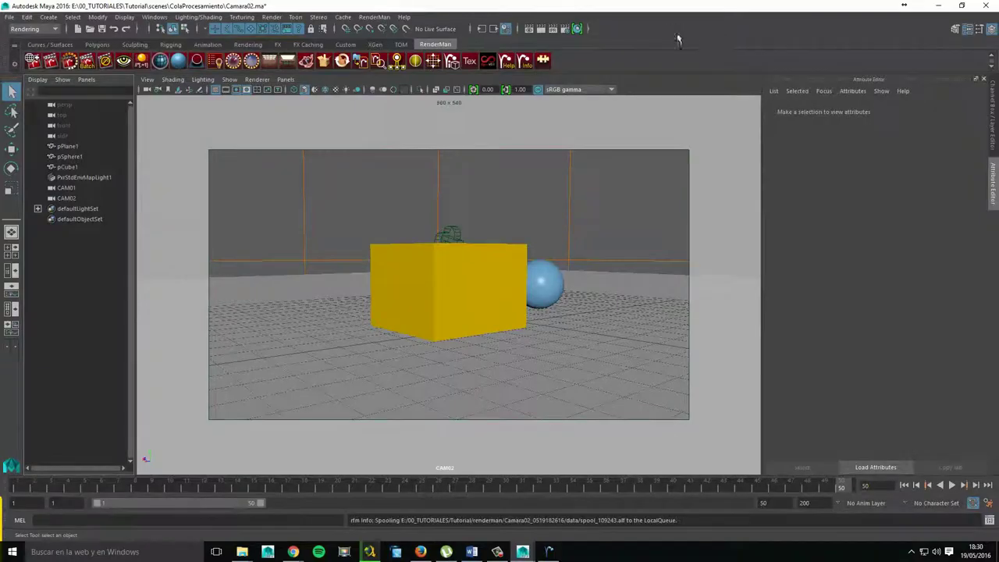
- Save the Camara02 scene and bring LocalQueue up maximized
click(983, 5)
click(454, 278)
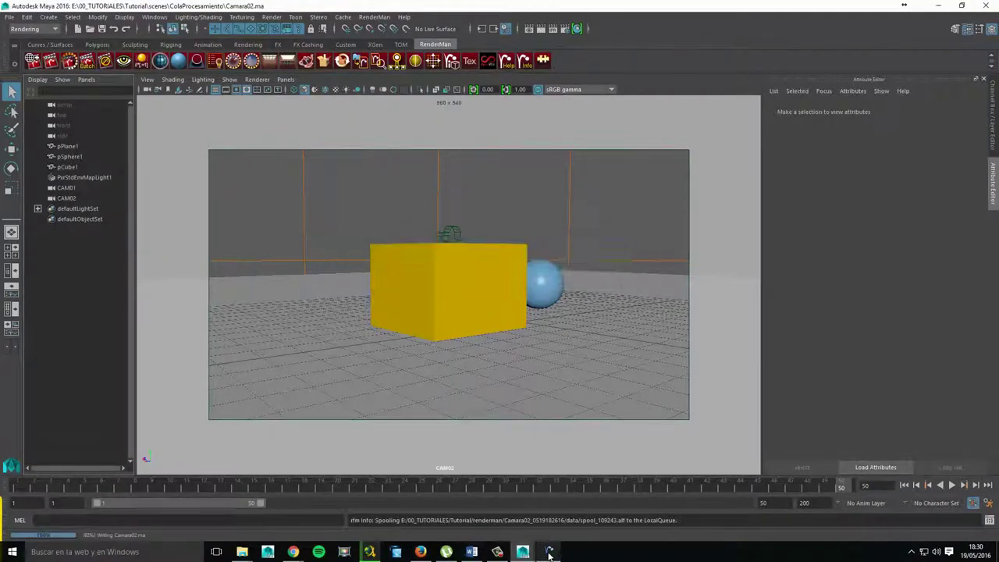
click(549, 552)
click(463, 7)
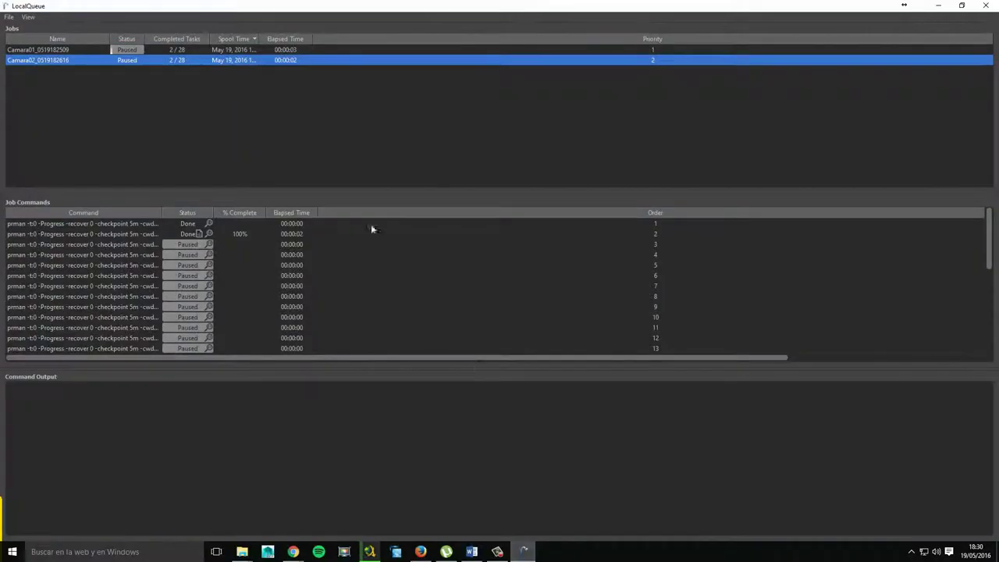
- Unpause the Camara01 and Camara02 render jobs in LocalQueue
click(56, 49)
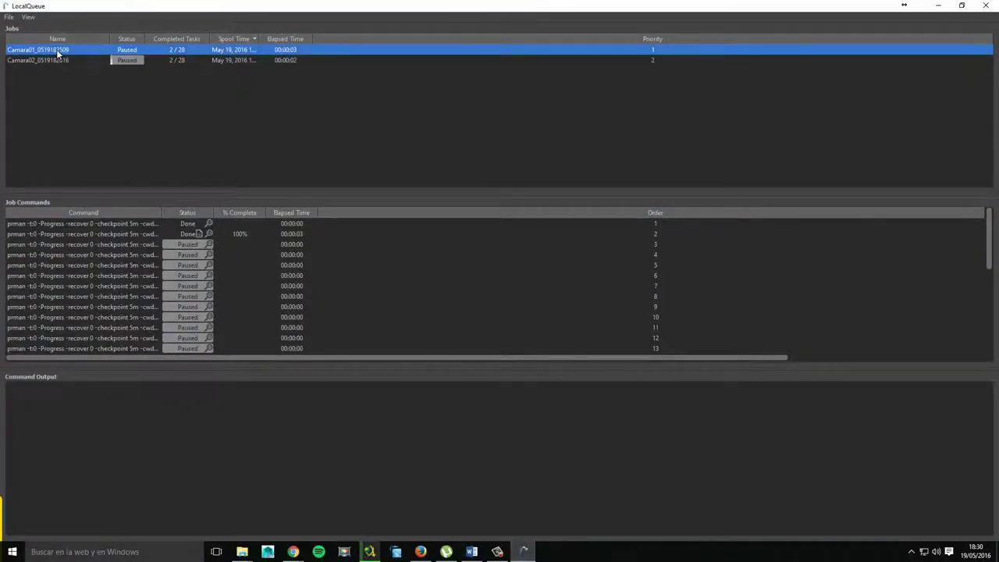
right_click(56, 49)
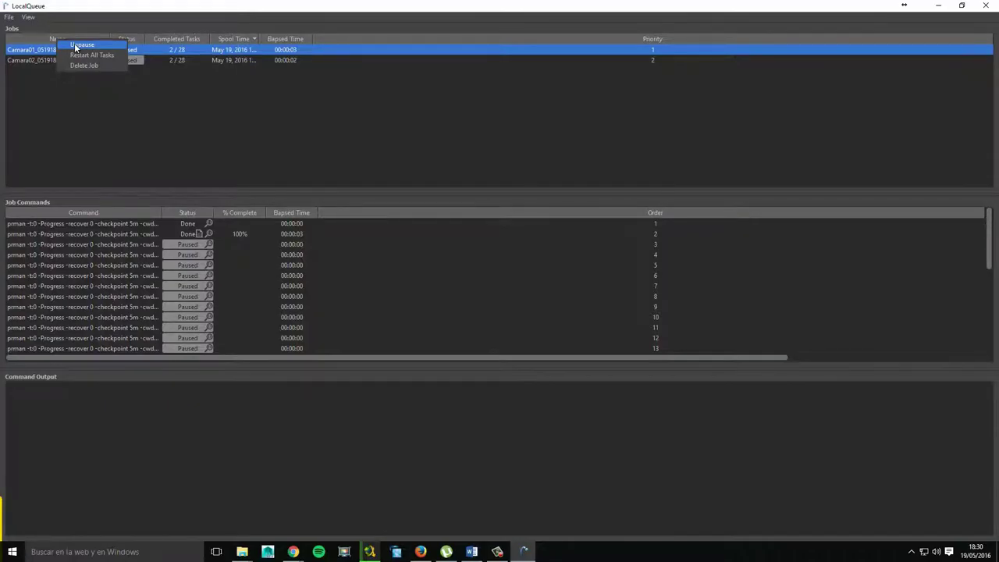
click(91, 45)
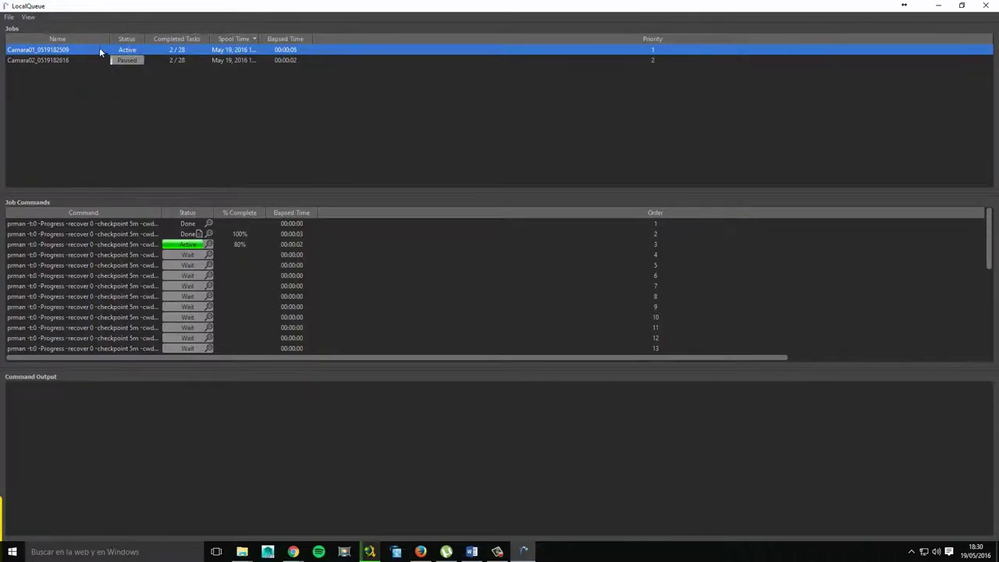
click(84, 59)
right_click(84, 59)
key(Escape)
right_click(74, 60)
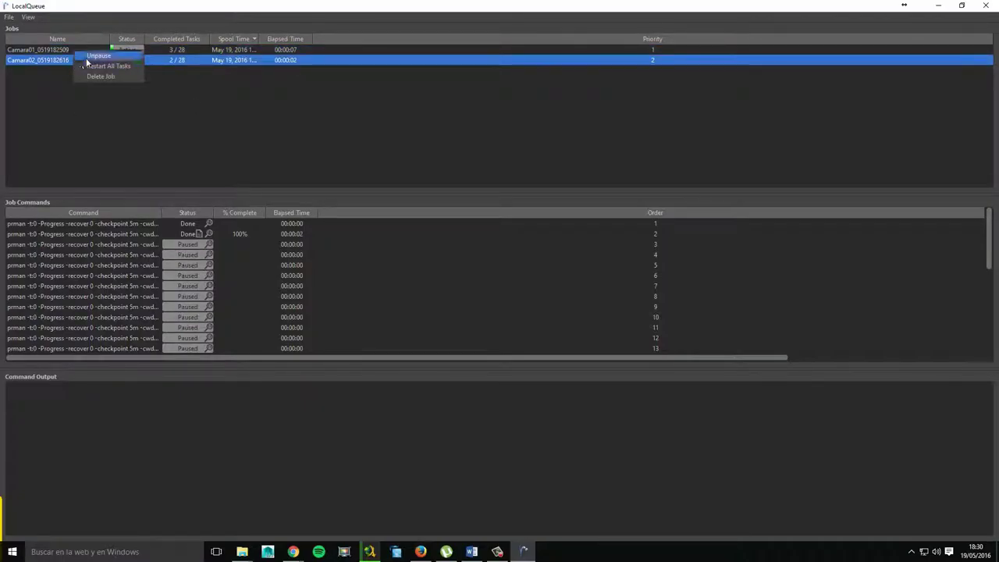
click(89, 56)
- Watch both jobs reach Done 28/28, then switch to the File Explorer scenes folder
right_click(89, 56)
key(Escape)
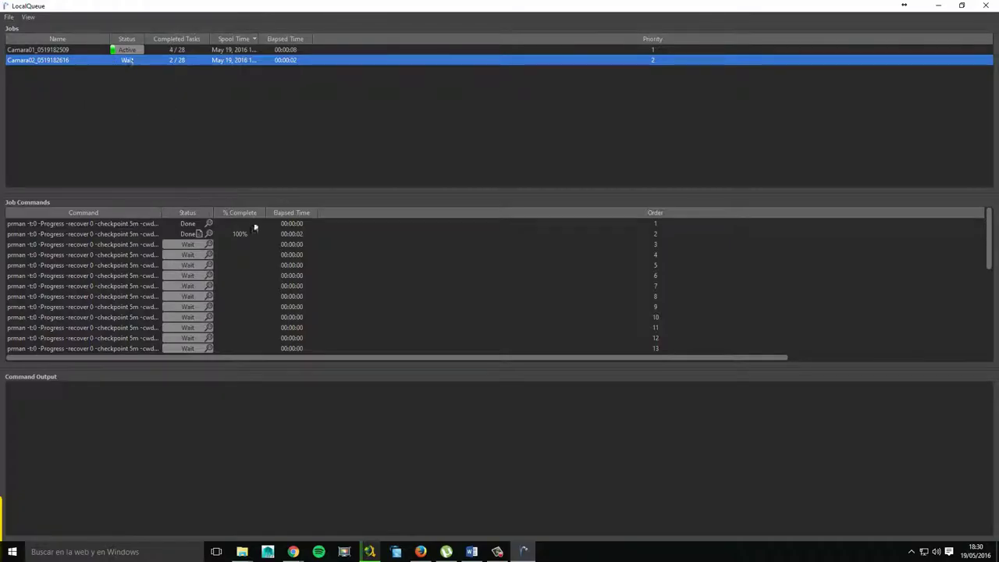
click(122, 106)
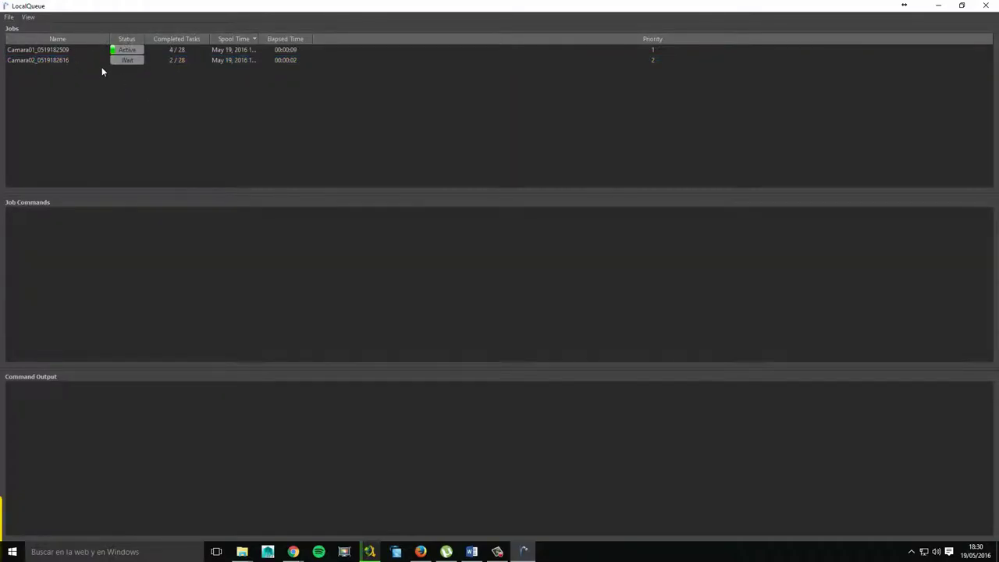
click(75, 51)
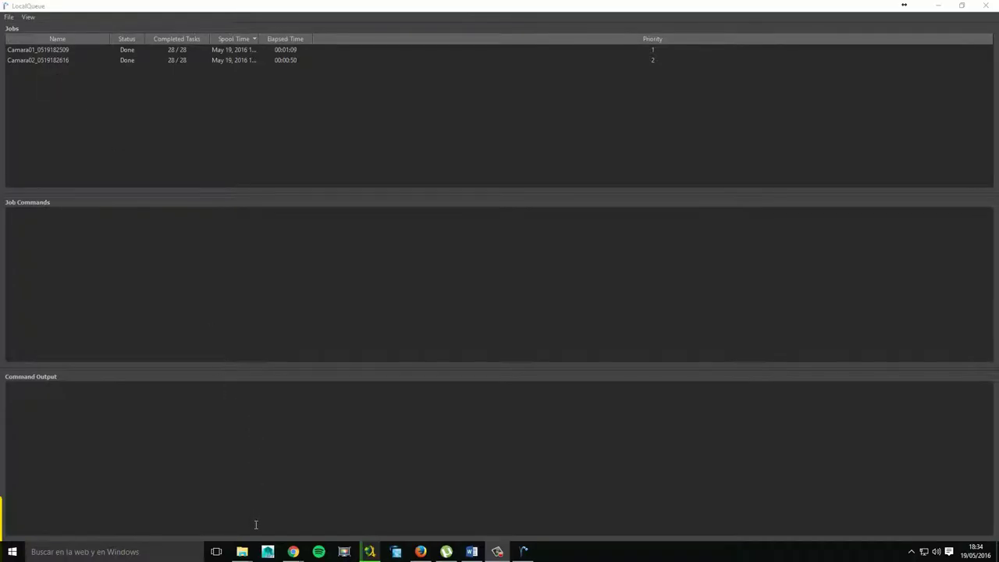
mouse_move(242, 552)
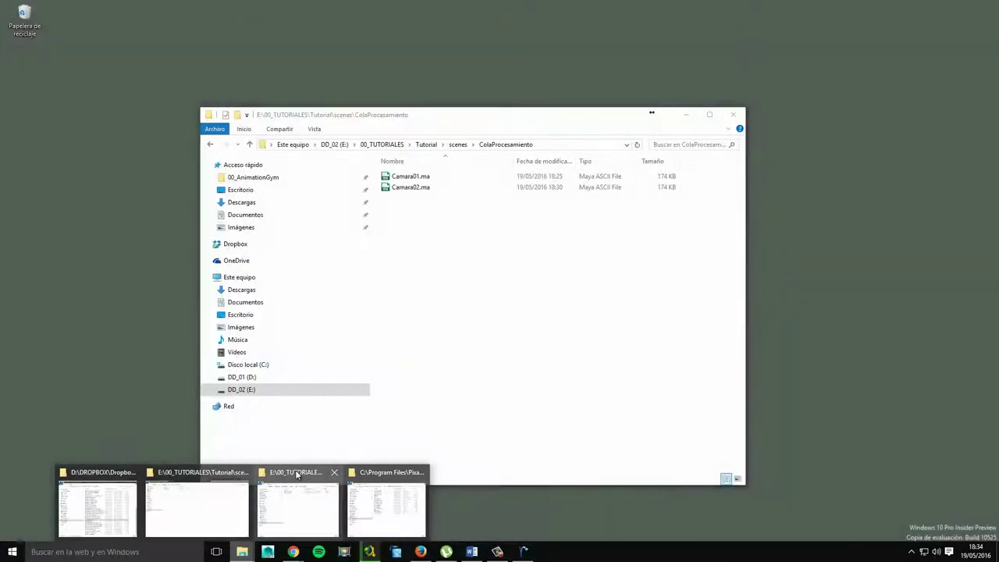
click(298, 476)
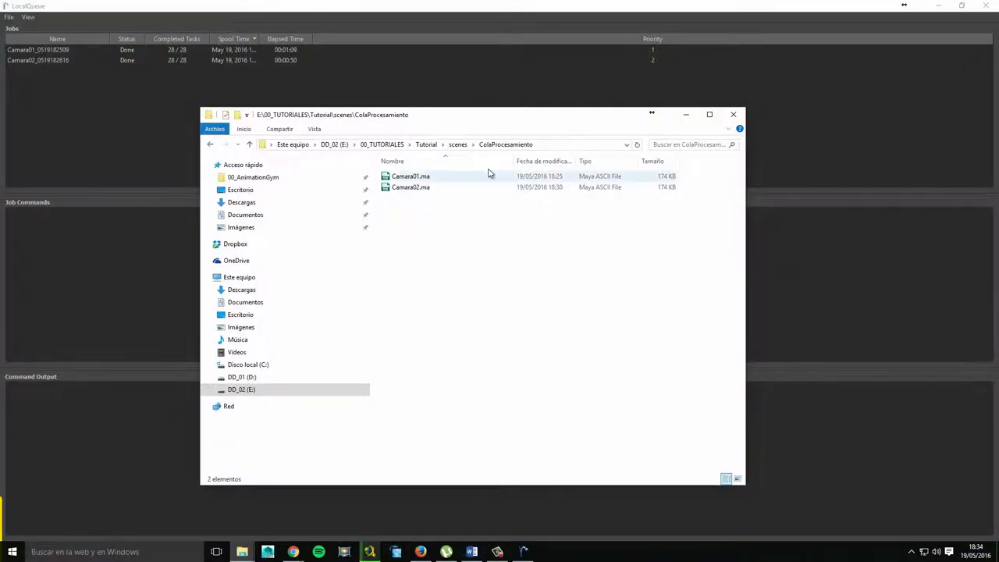
- Navigate up to Tutorial and into the renderman output folder
click(433, 148)
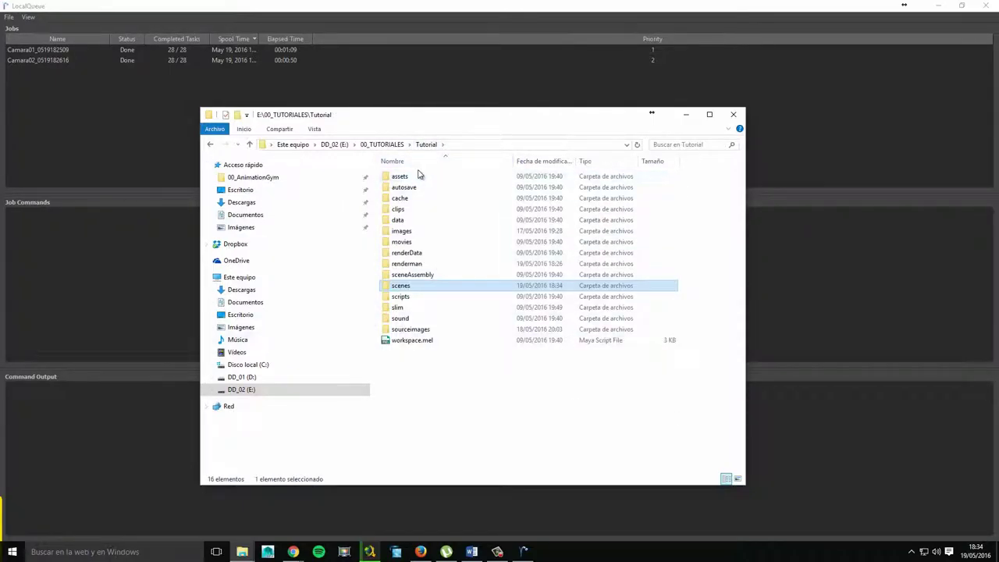
click(453, 350)
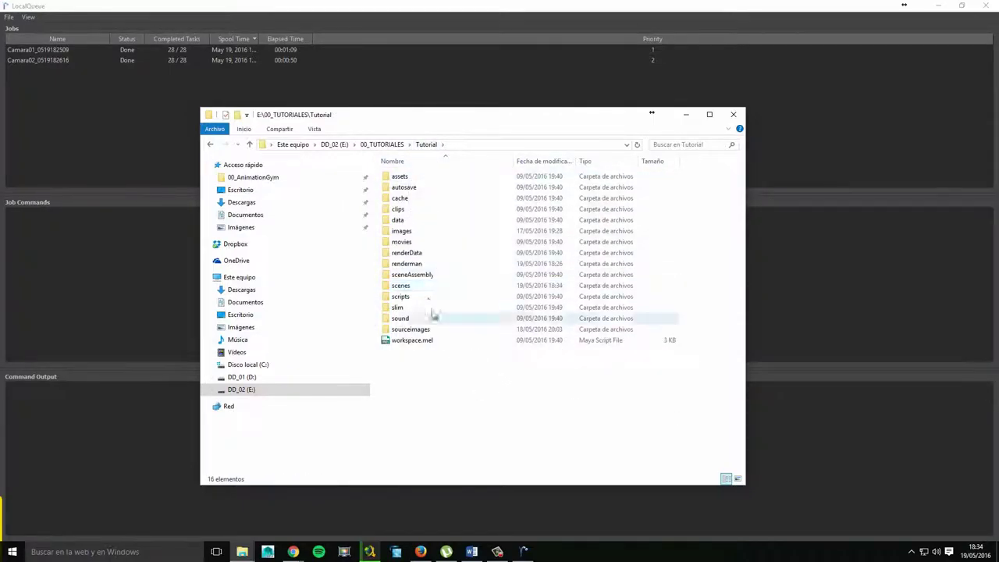
double_click(404, 267)
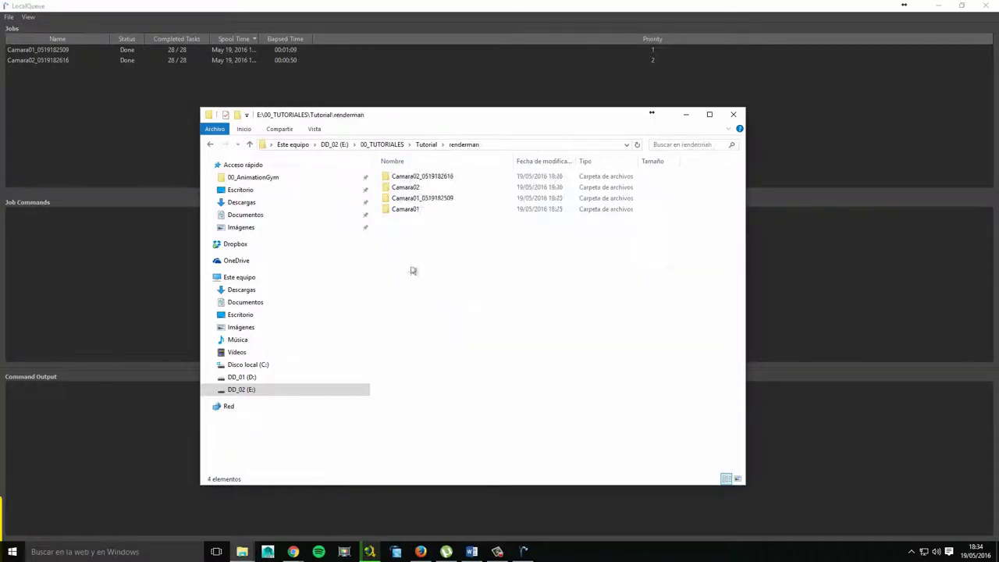
click(404, 204)
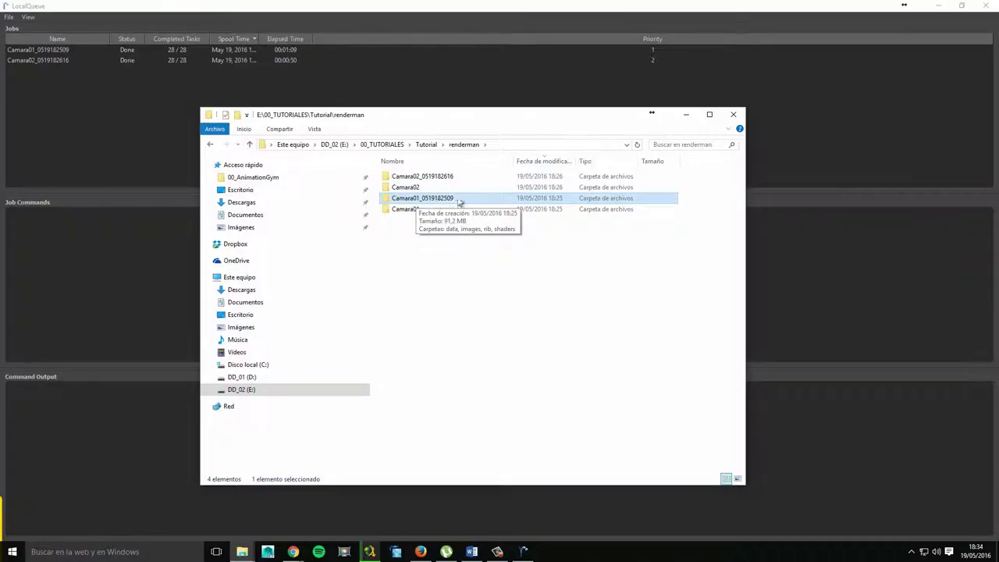
click(396, 178)
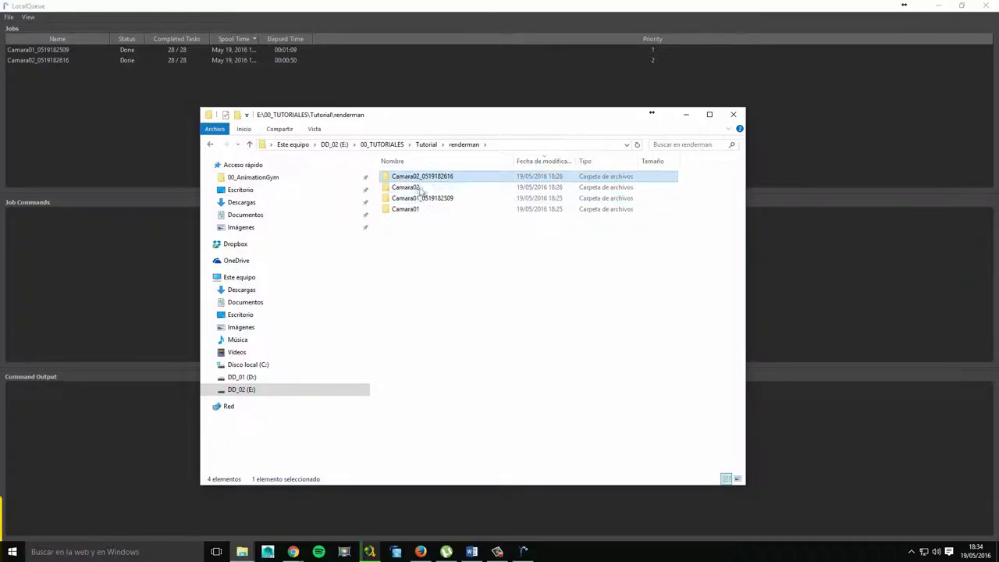
double_click(422, 199)
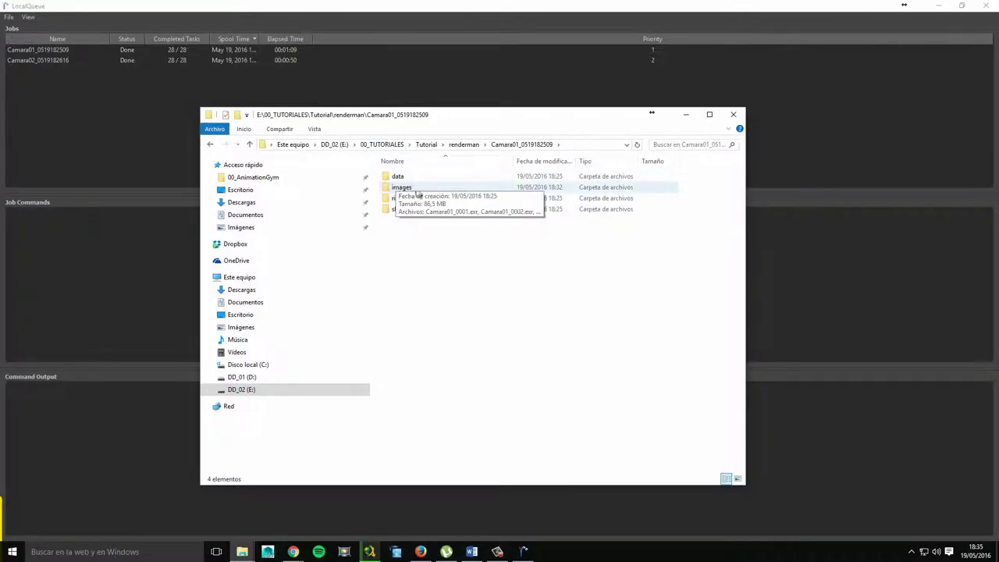
double_click(401, 189)
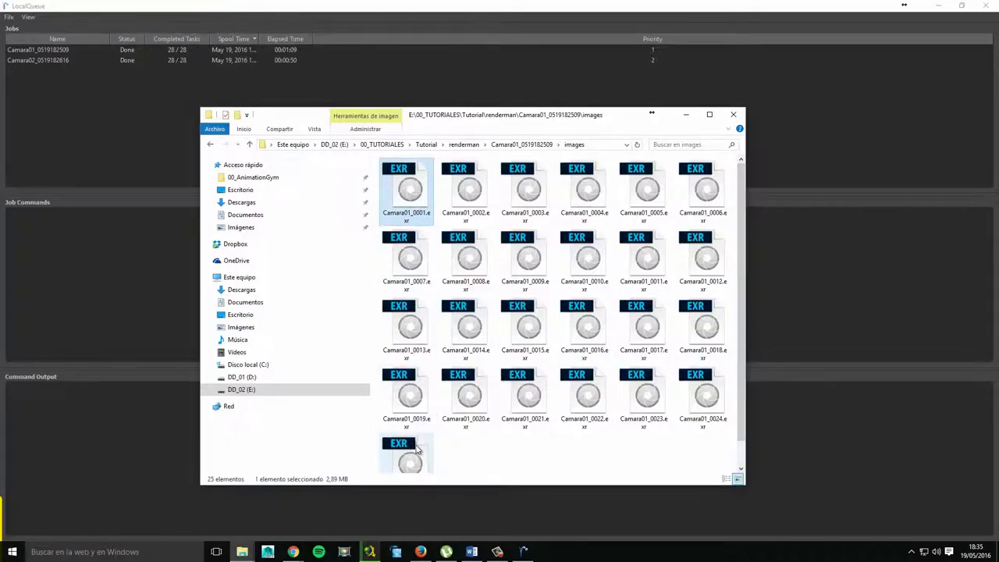
key(ctrl+a)
scroll(546, 445, down, 1)
click(624, 465)
scroll(515, 367, up, 1)
scroll(445, 320, down, 1)
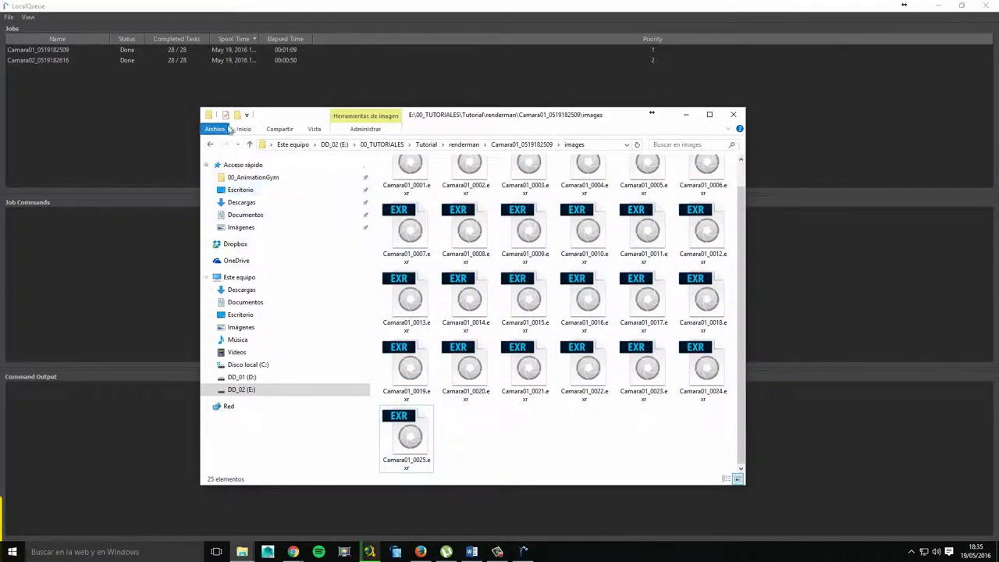
click(210, 145)
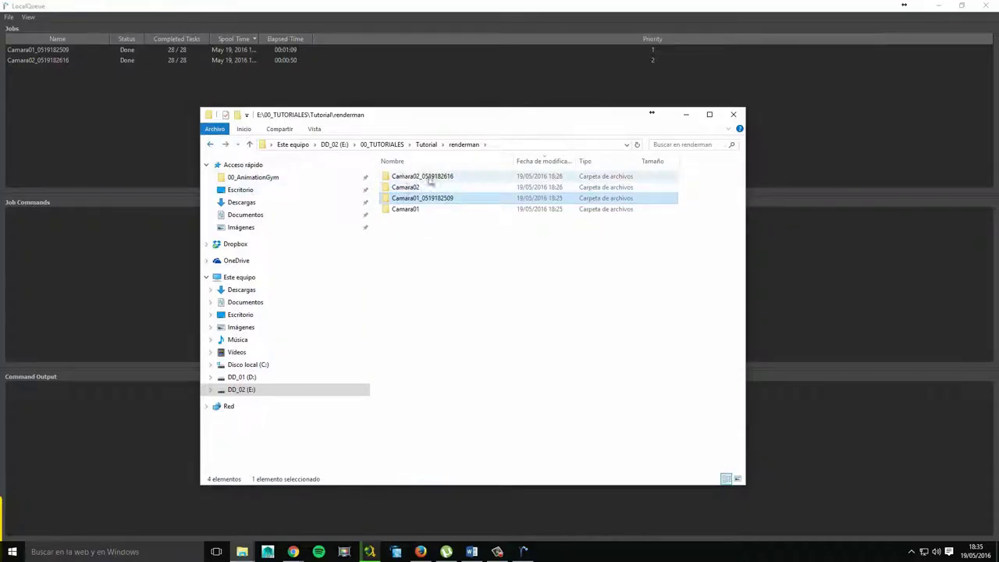
double_click(400, 178)
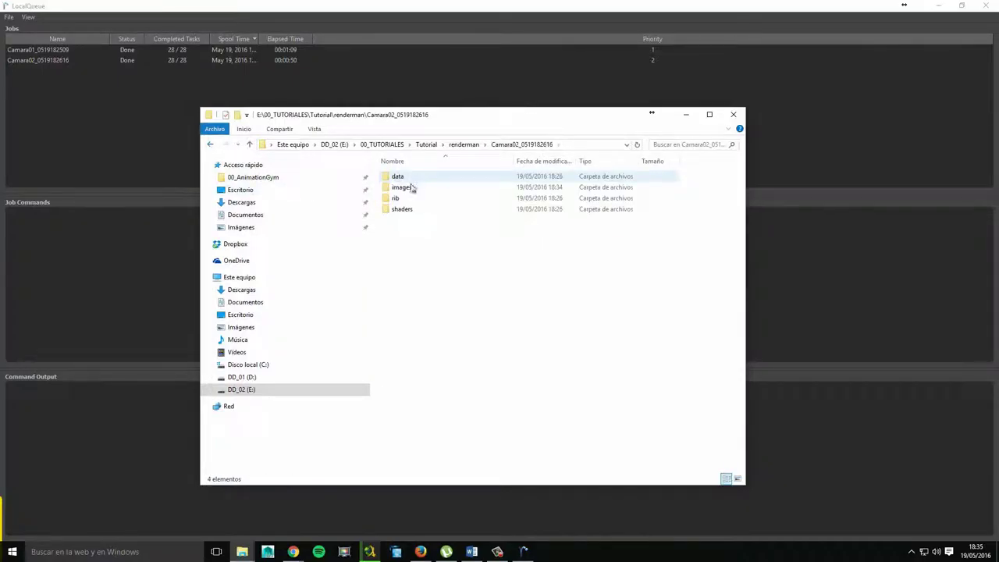
double_click(409, 191)
click(405, 195)
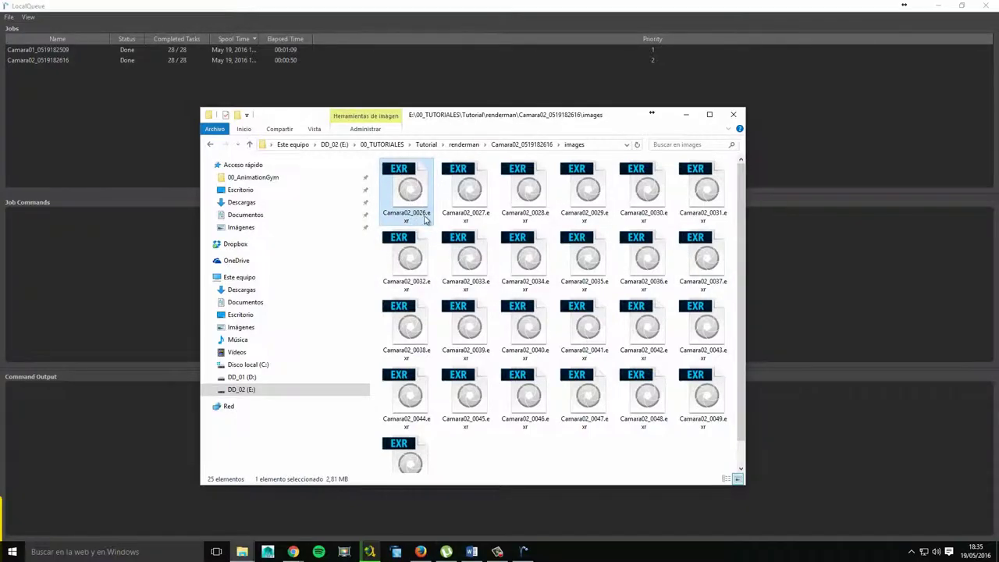
scroll(418, 259, down, 1)
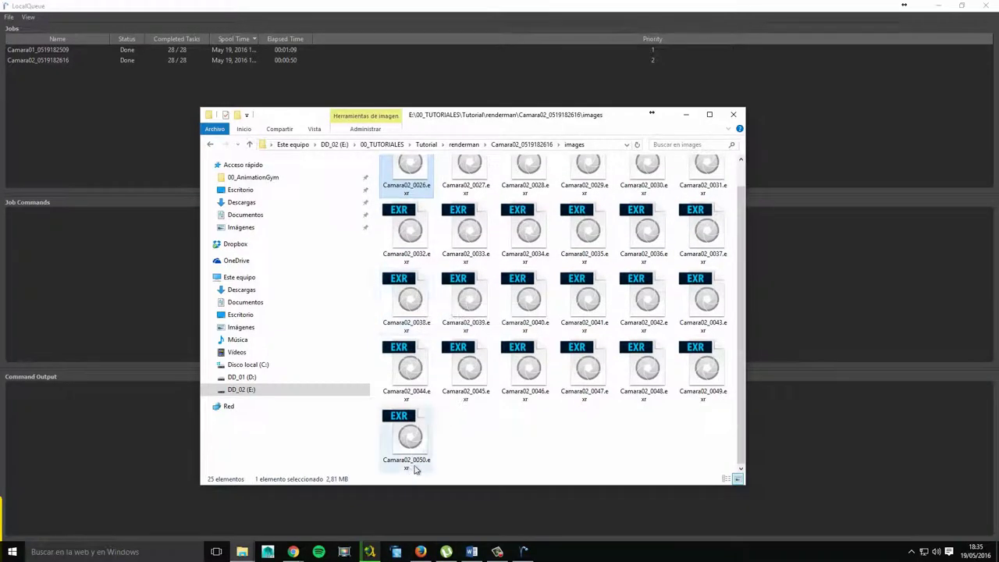
mouse_move(407, 439)
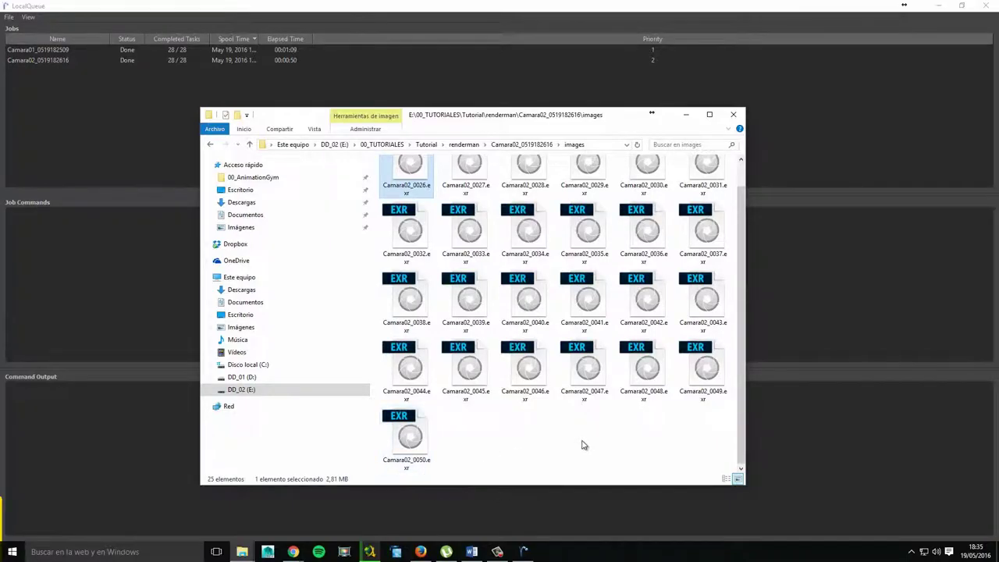
click(583, 446)
click(209, 144)
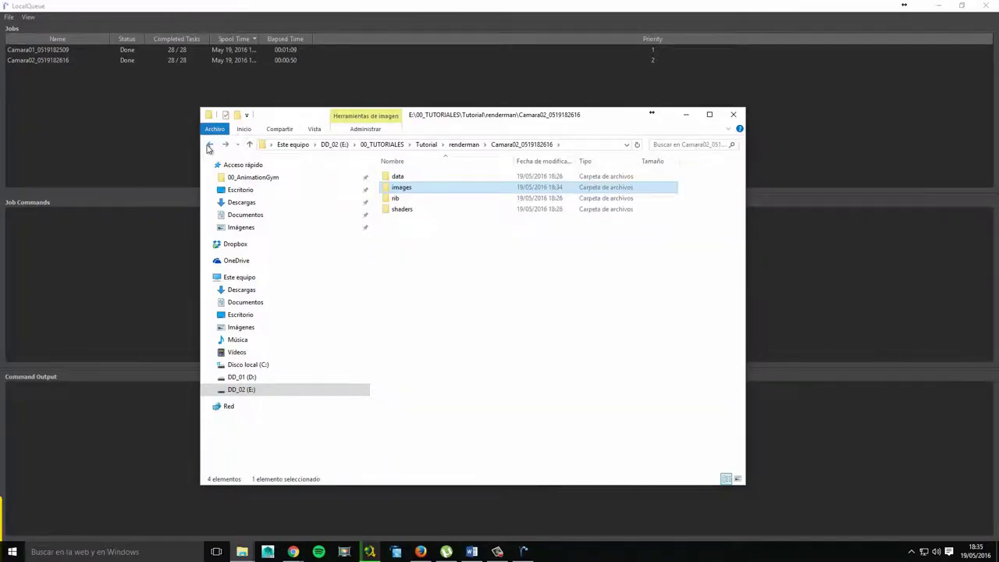
click(209, 144)
double_click(422, 199)
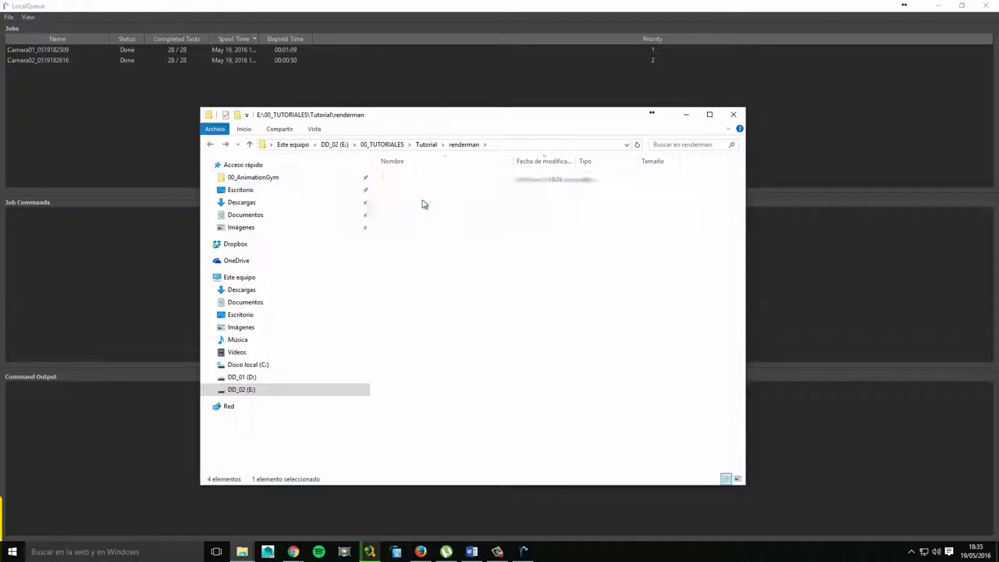
double_click(403, 187)
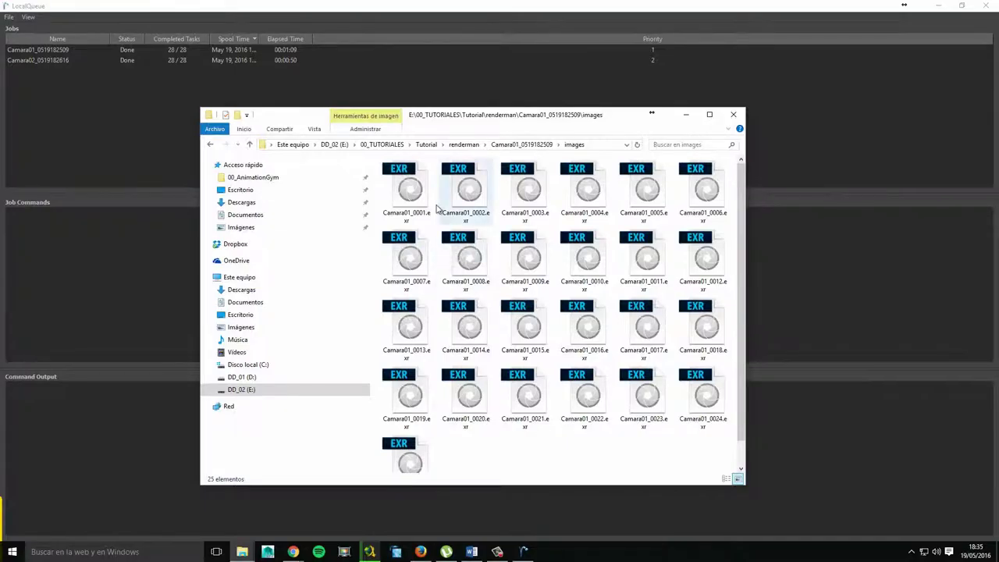
click(497, 552)
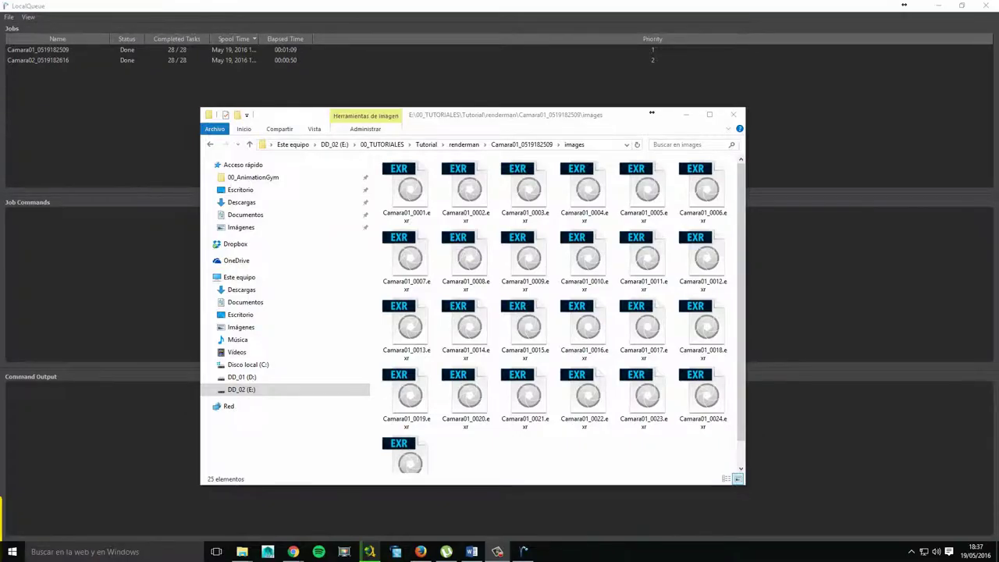
drag(651, 112, 645, 111)
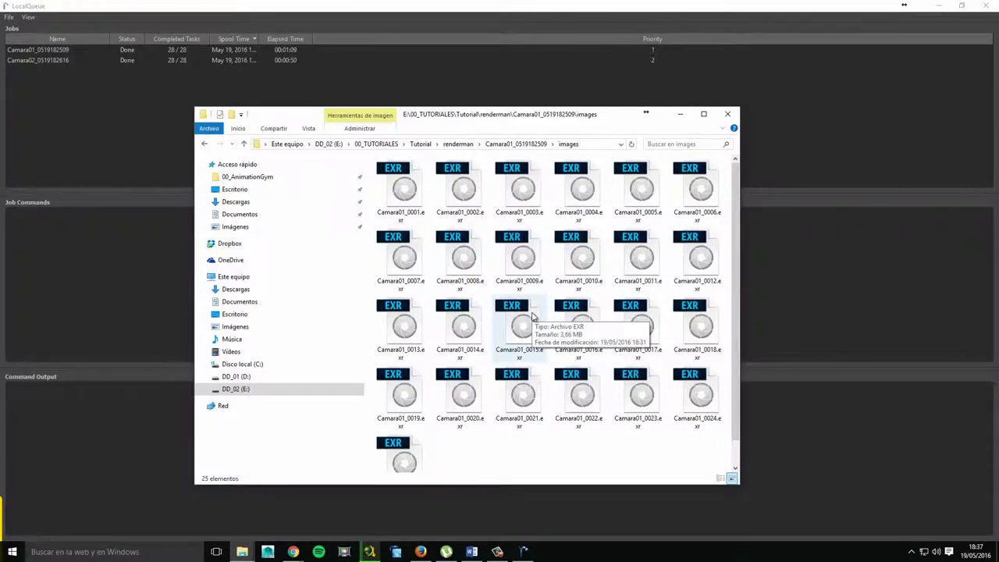
- Search Windows for 'it', launch the RenderMan it viewer, and move it left
click(71, 551)
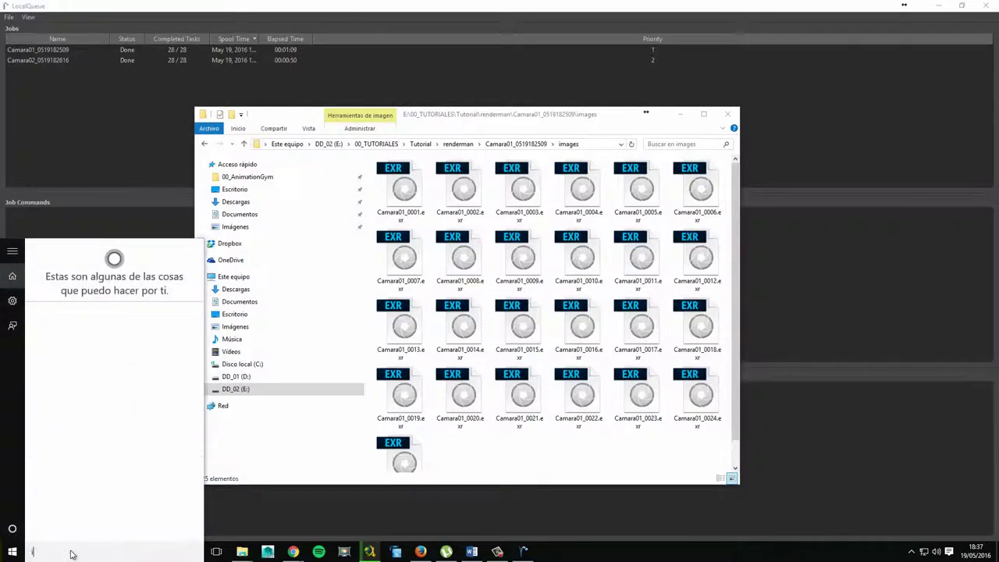
text(it)
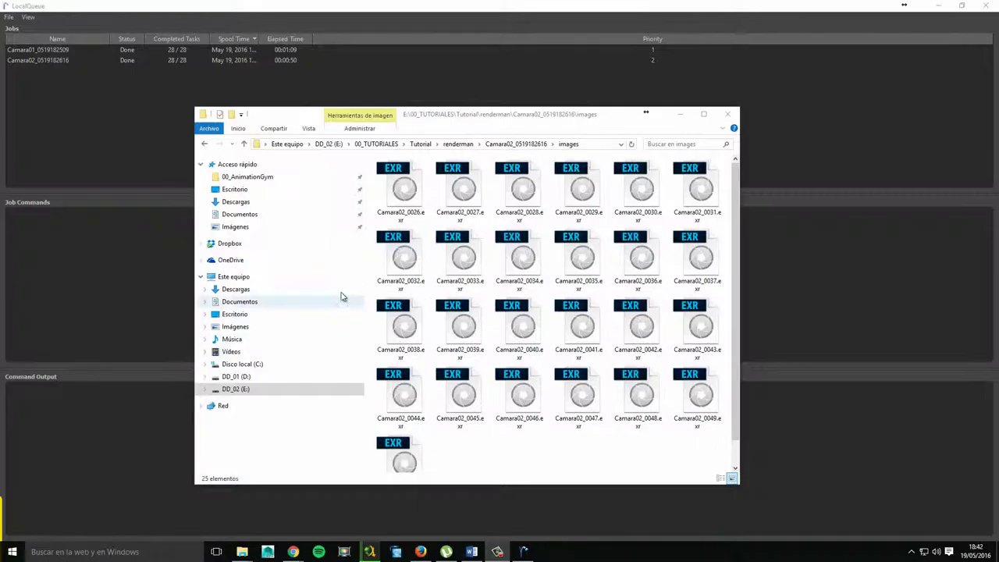
click(59, 552)
text(it)
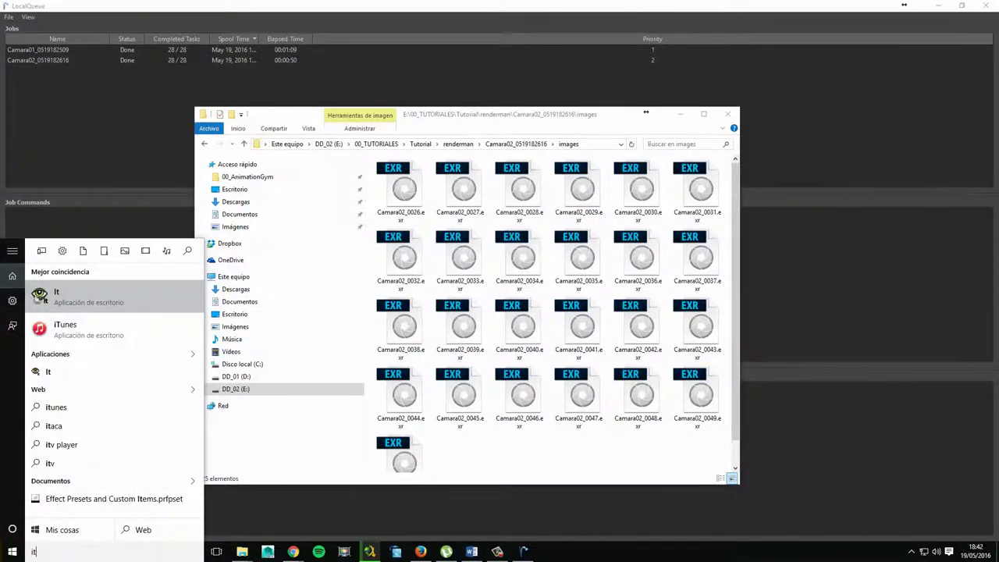
click(71, 297)
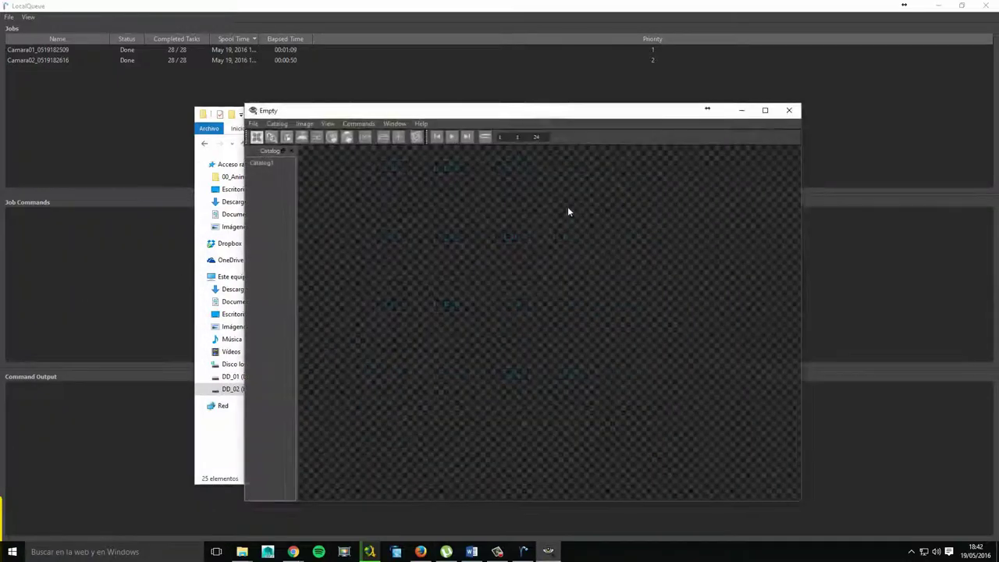
drag(551, 109, 501, 108)
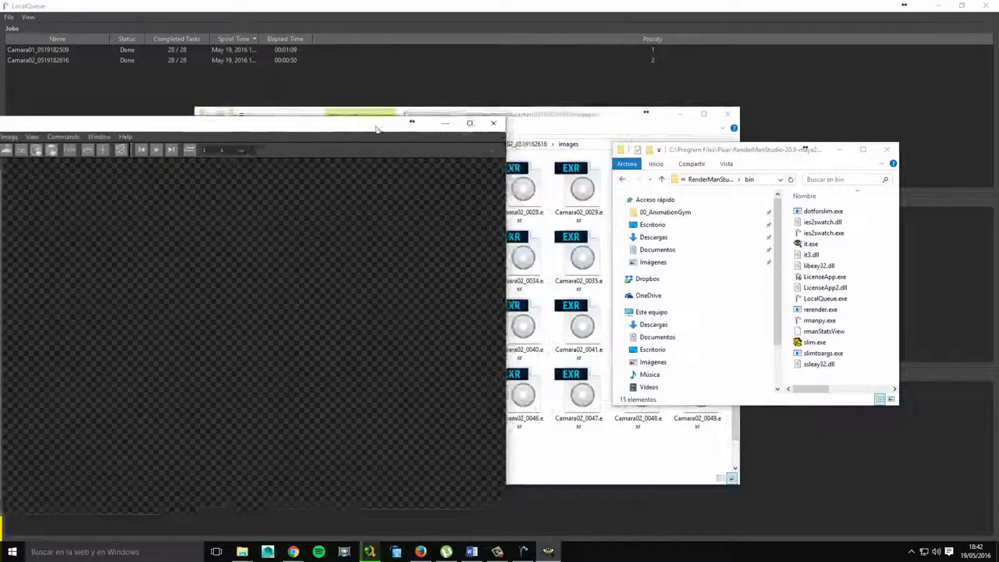
drag(648, 110, 474, 99)
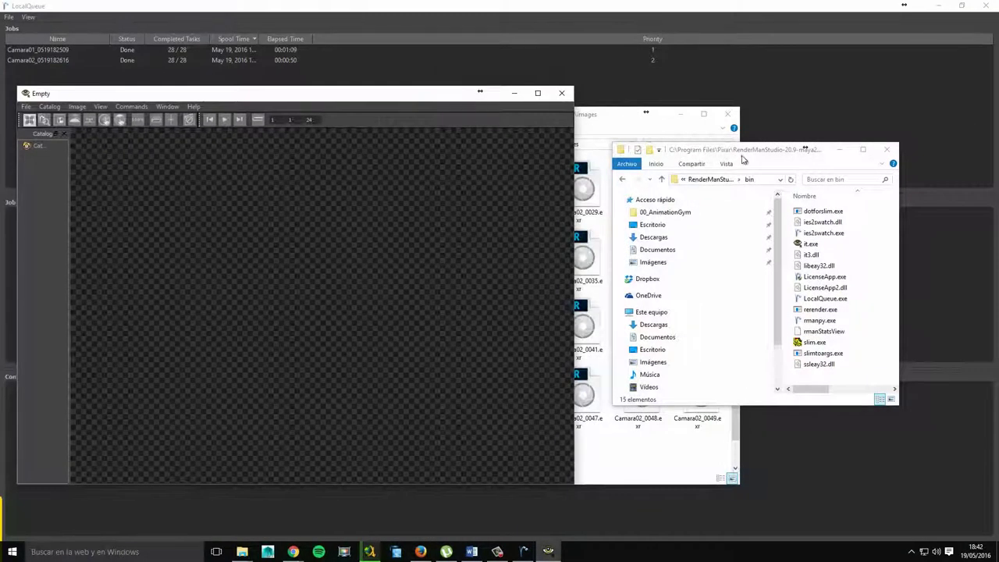
- Check the RenderManStudio-20.9-maya2016 bin folder path, minimize it, and recentre the viewer
click(734, 149)
drag(896, 246, 975, 247)
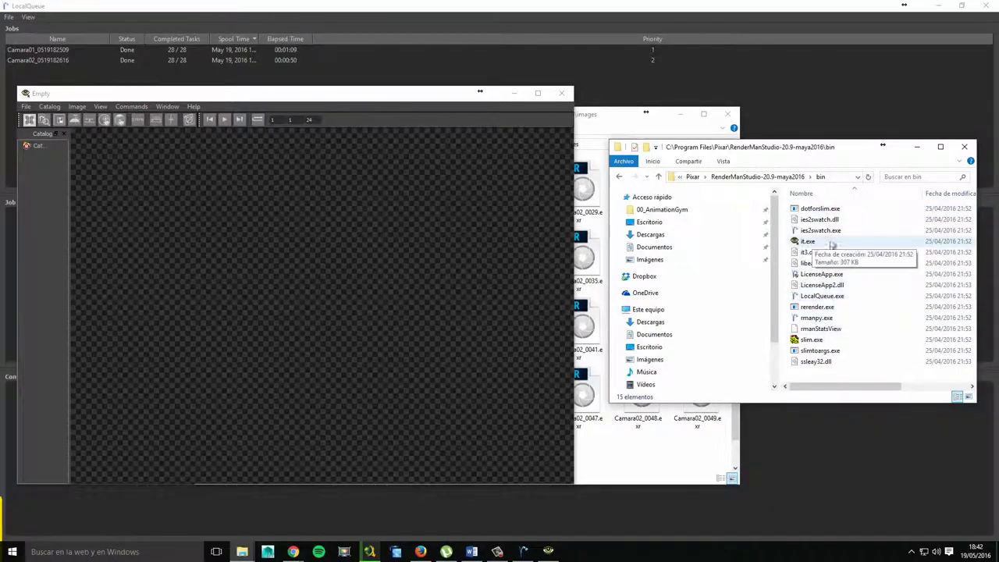
click(918, 149)
drag(351, 99, 547, 101)
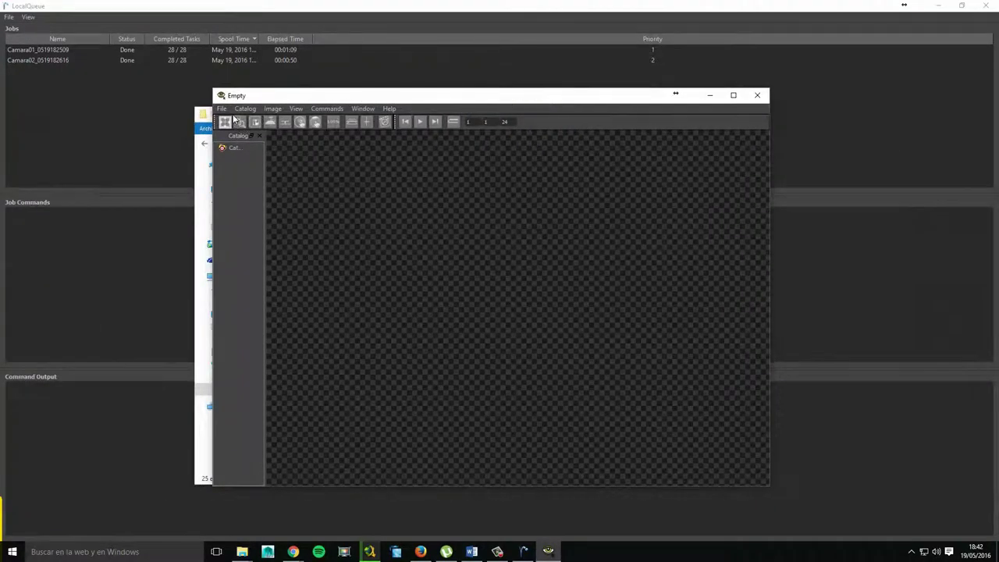
click(223, 109)
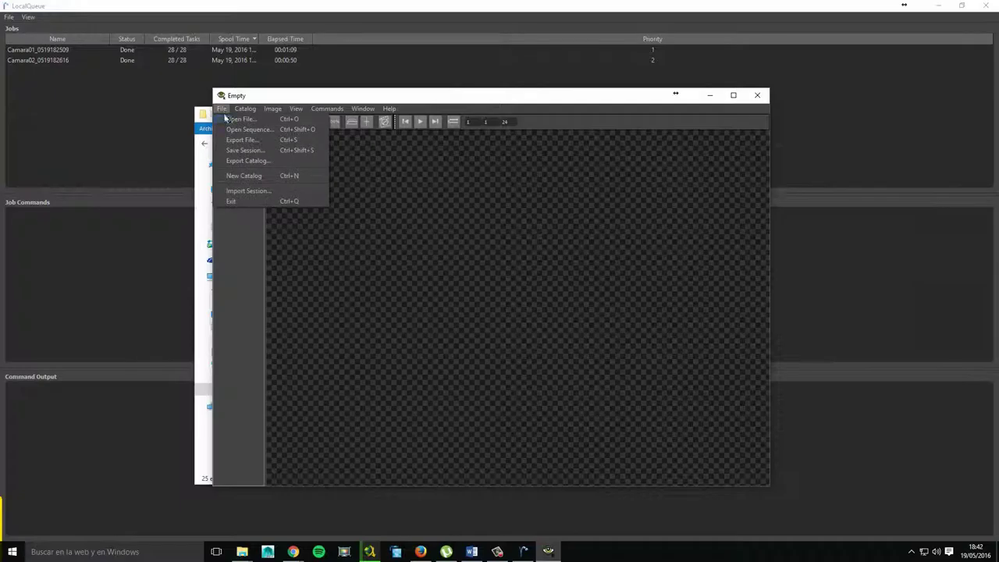
click(262, 130)
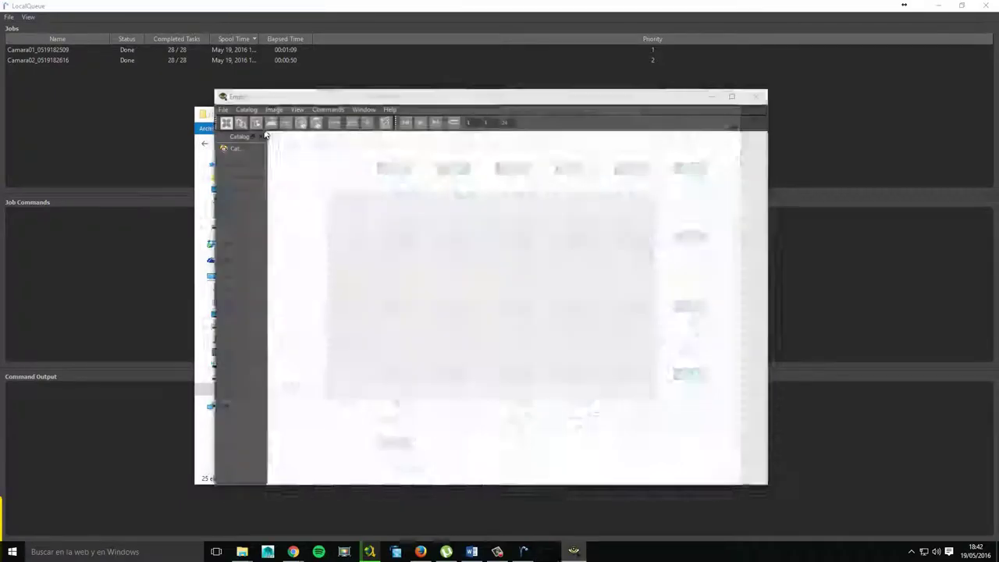
click(612, 202)
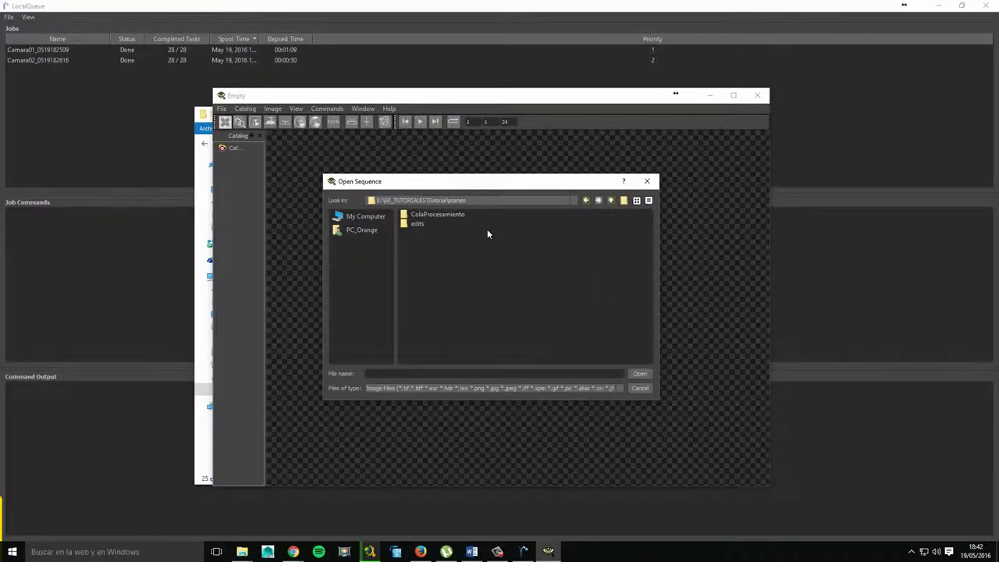
double_click(437, 214)
click(614, 202)
click(614, 202)
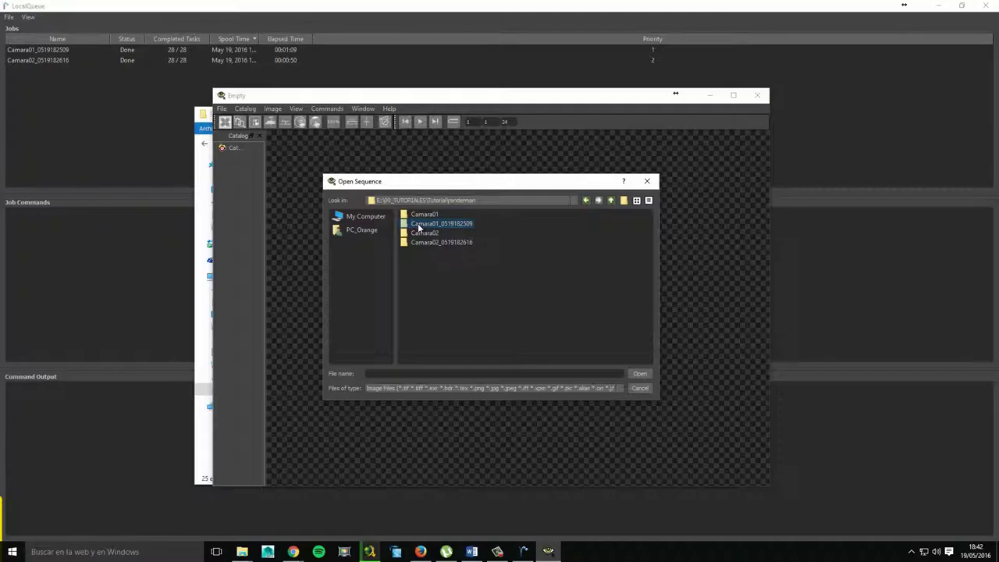
double_click(419, 226)
double_click(426, 227)
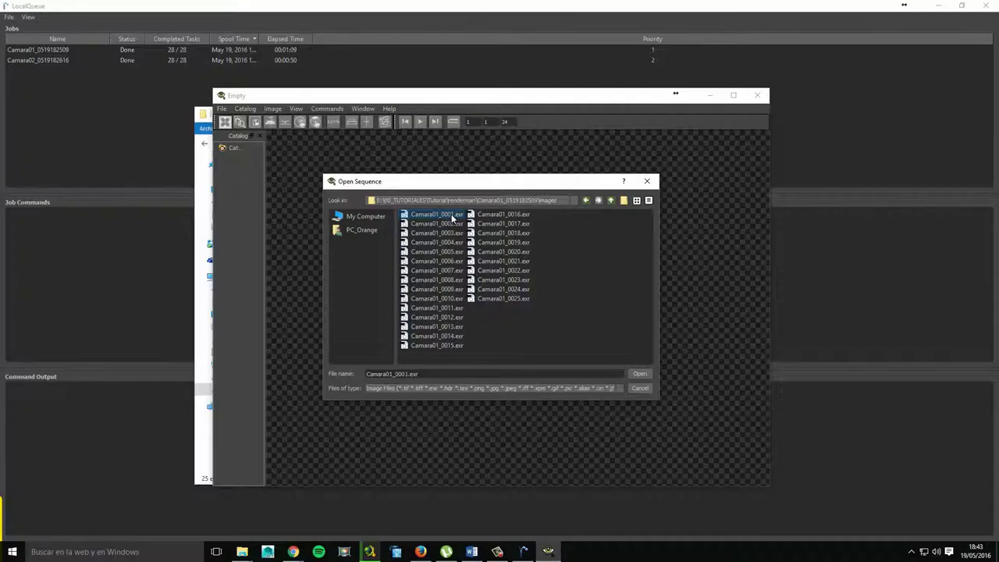
click(638, 374)
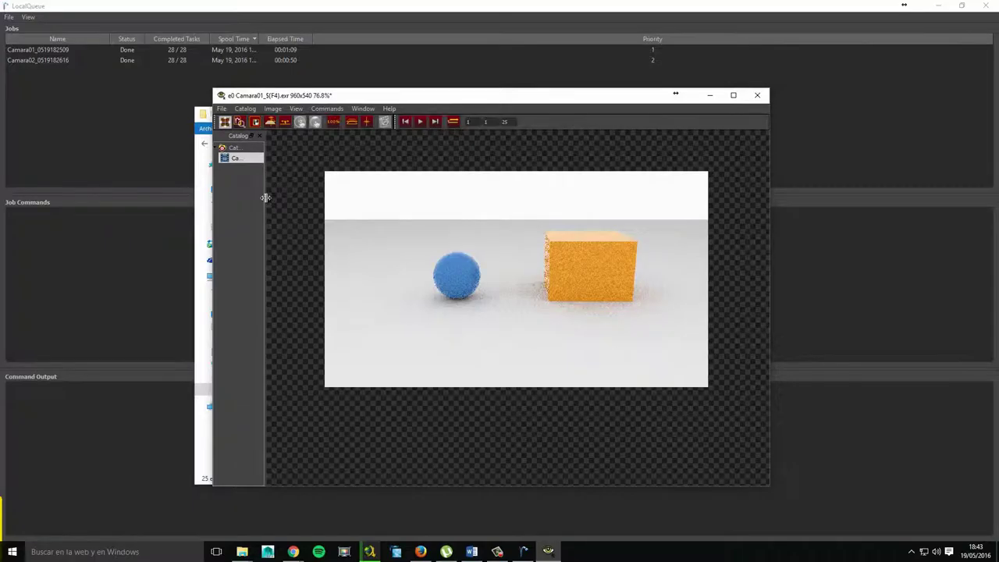
- Widen the catalog, play and stop the Camara01 sequence, then start Open Sequence again
drag(265, 197, 318, 198)
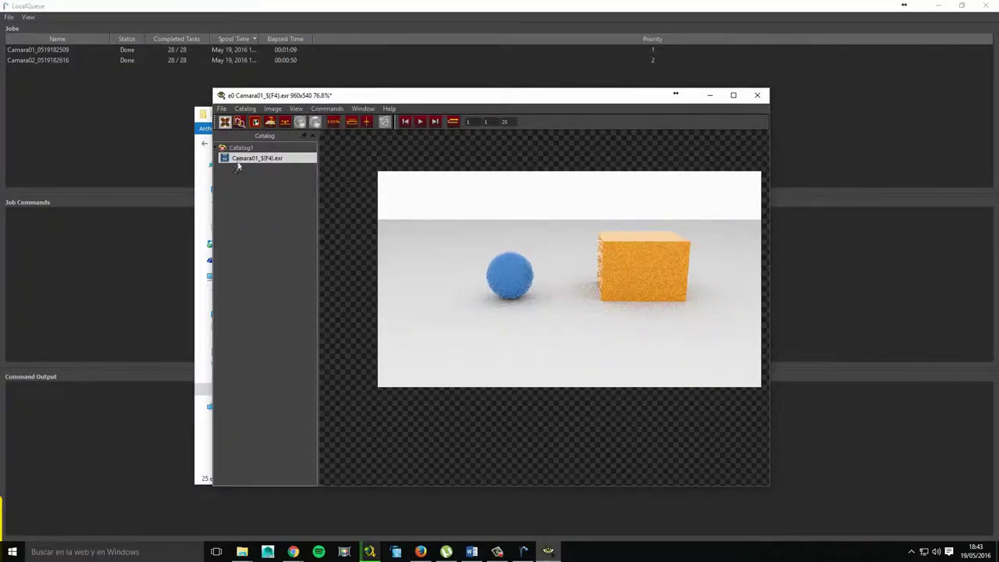
click(421, 122)
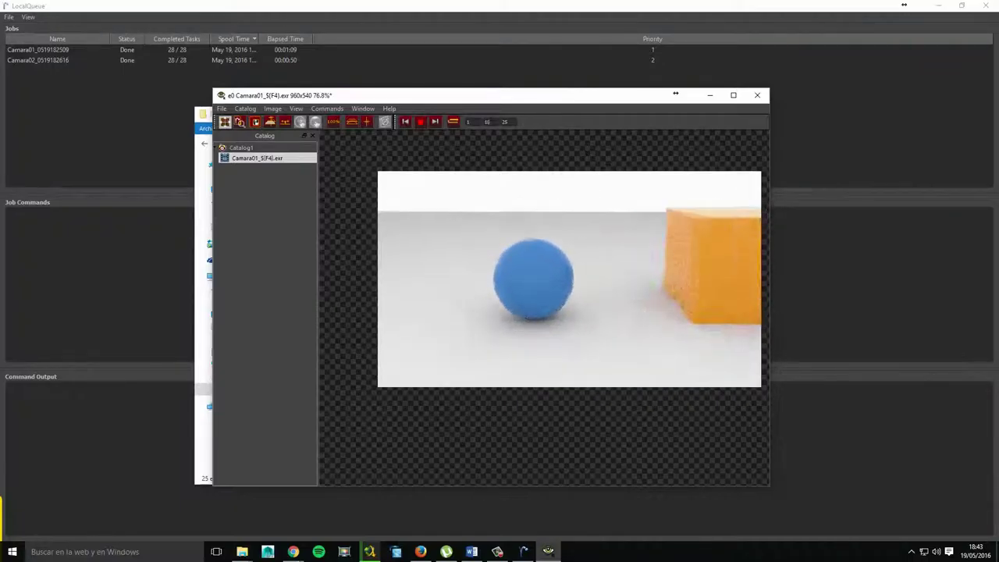
click(504, 121)
click(421, 122)
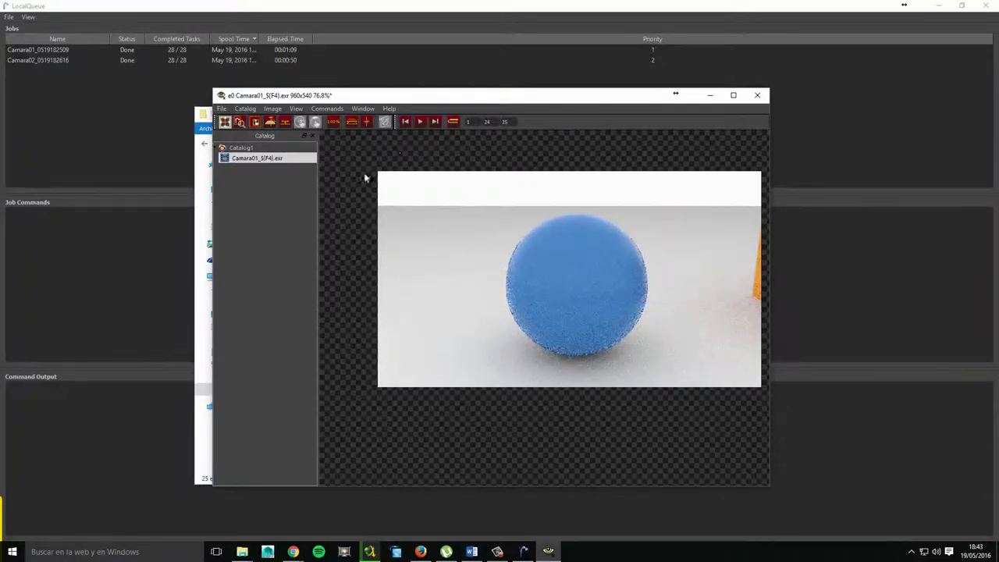
click(221, 109)
click(243, 129)
click(612, 202)
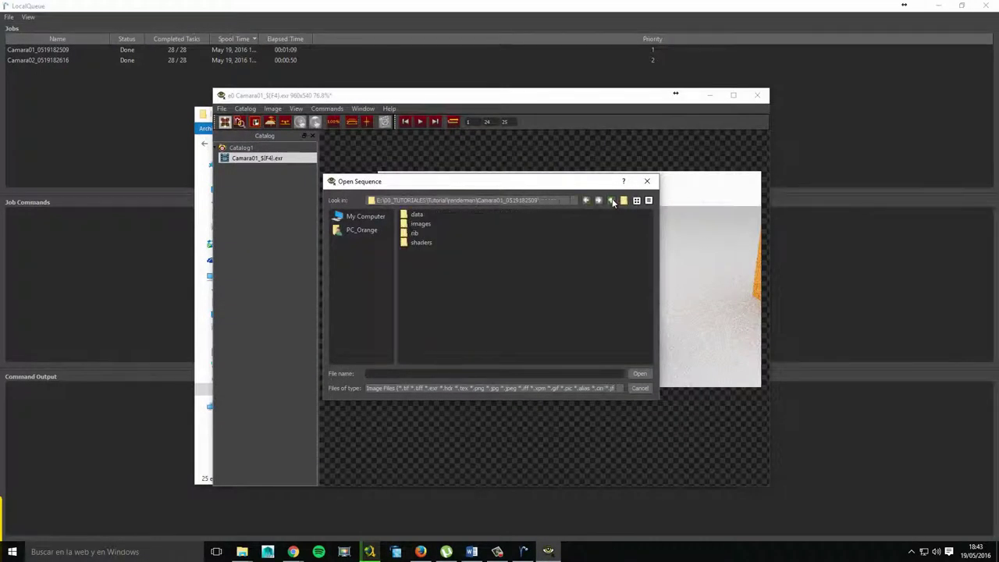
double_click(437, 242)
double_click(427, 224)
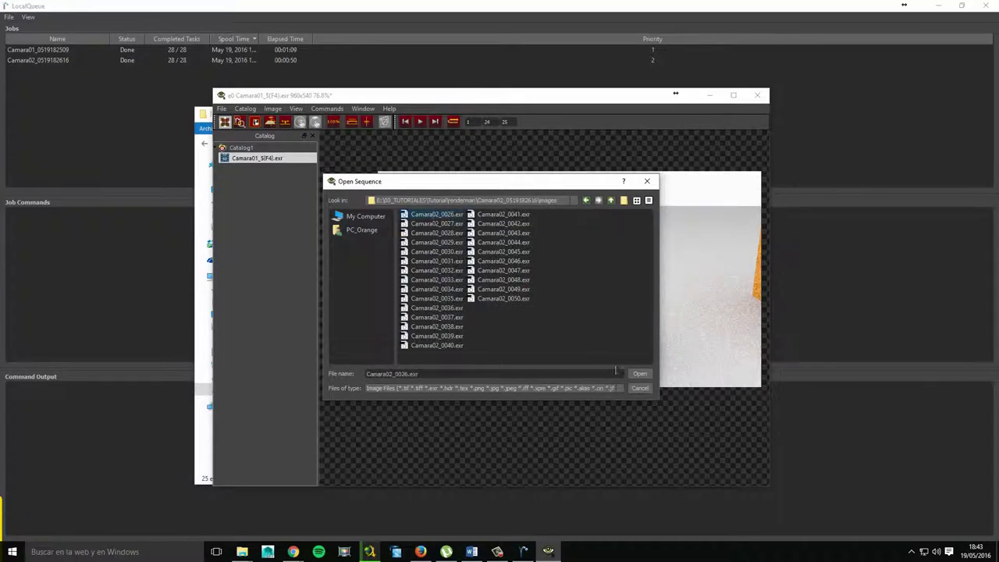
click(637, 375)
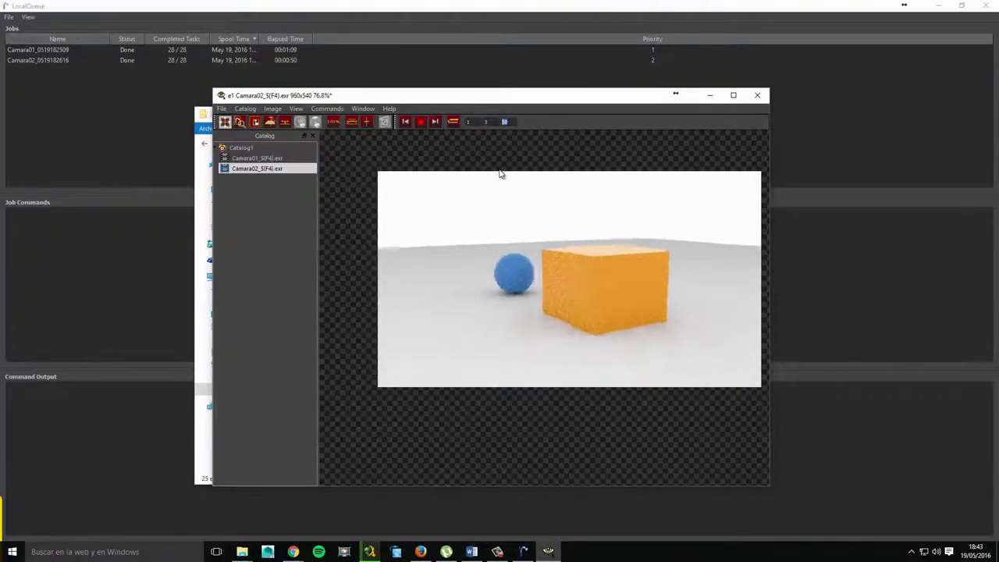
click(505, 122)
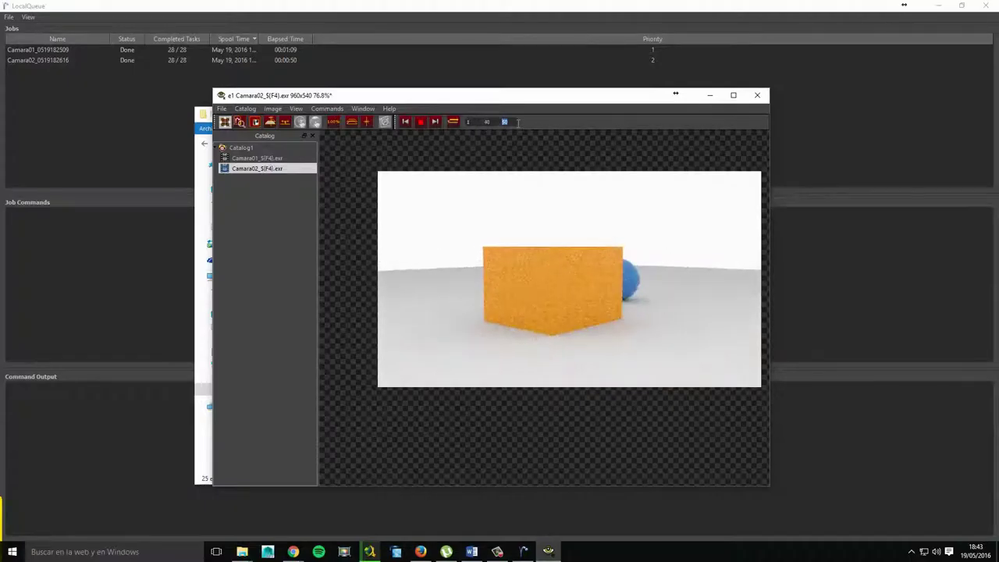
click(257, 158)
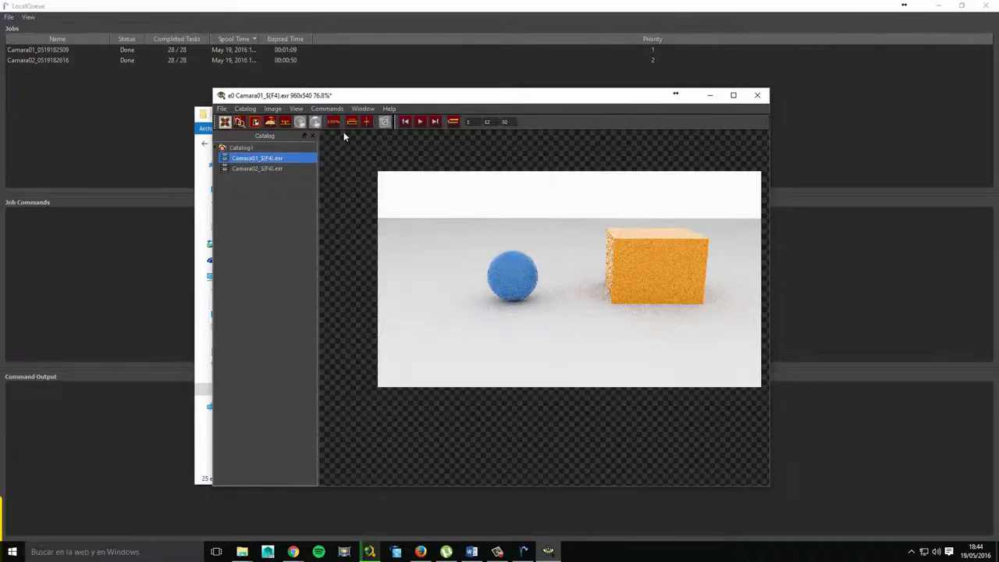
click(419, 122)
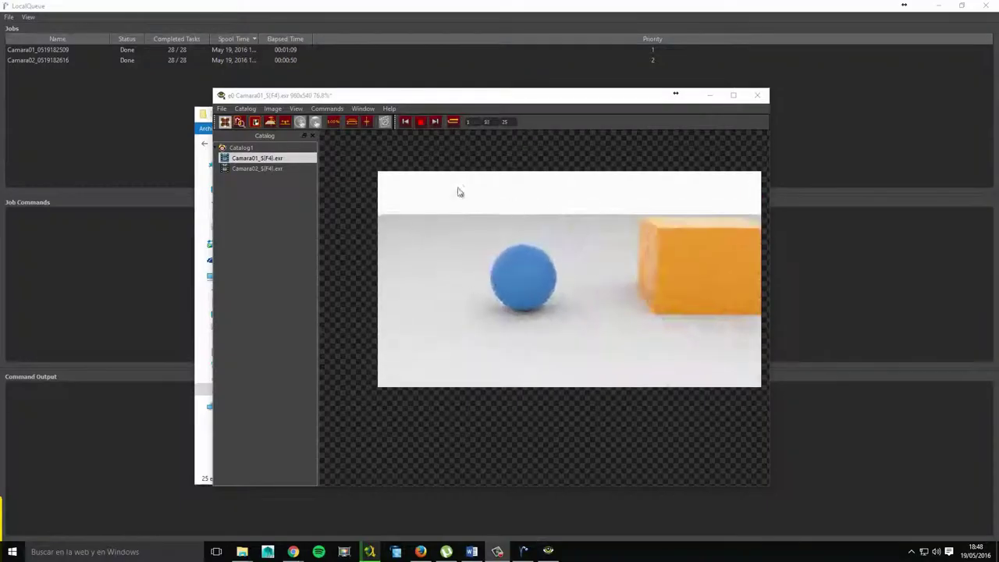
click(421, 122)
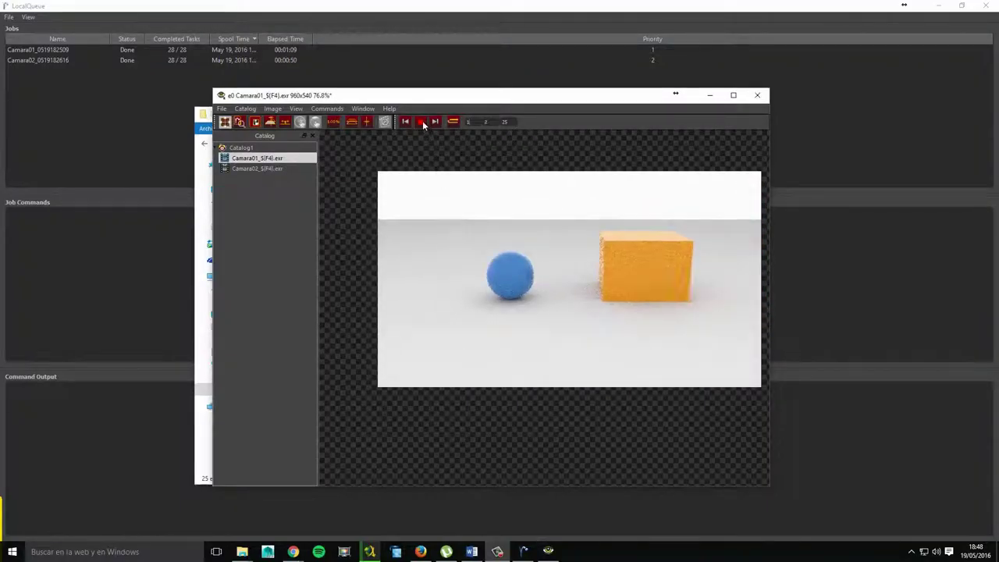
click(271, 168)
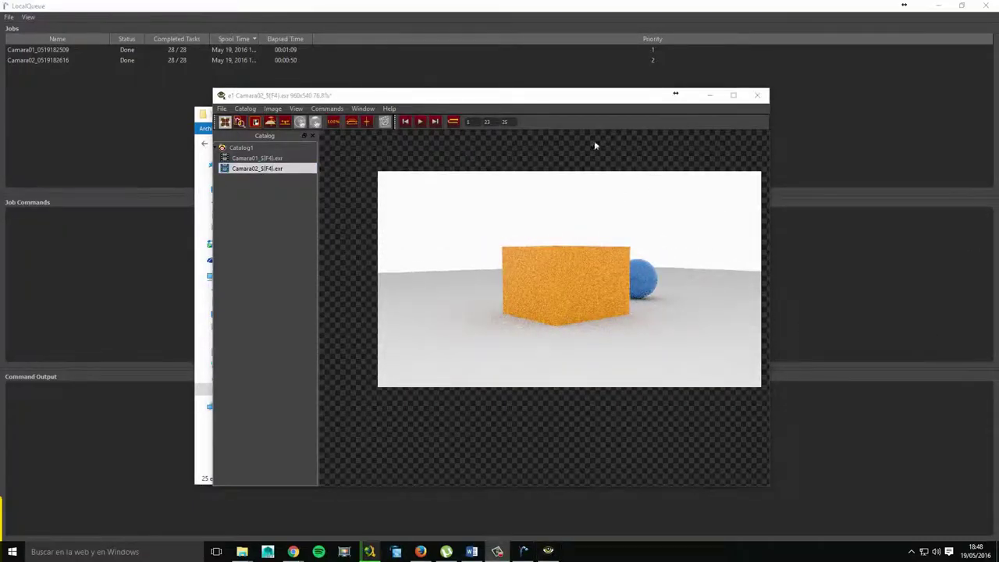
mouse_move(552, 96)
mouse_down()
mouse_move(512, 107)
mouse_move(533, 107)
mouse_up()
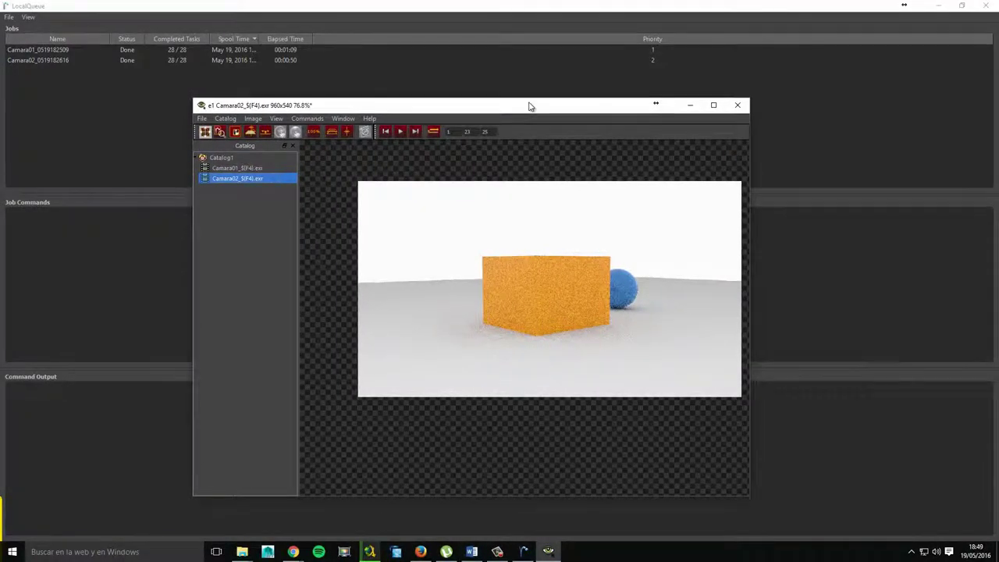
drag(529, 105, 530, 106)
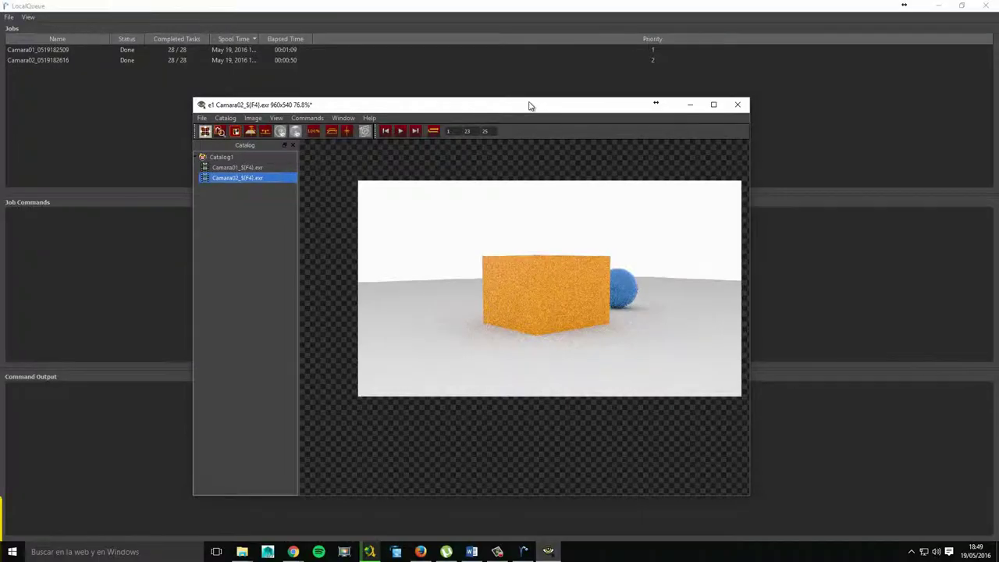